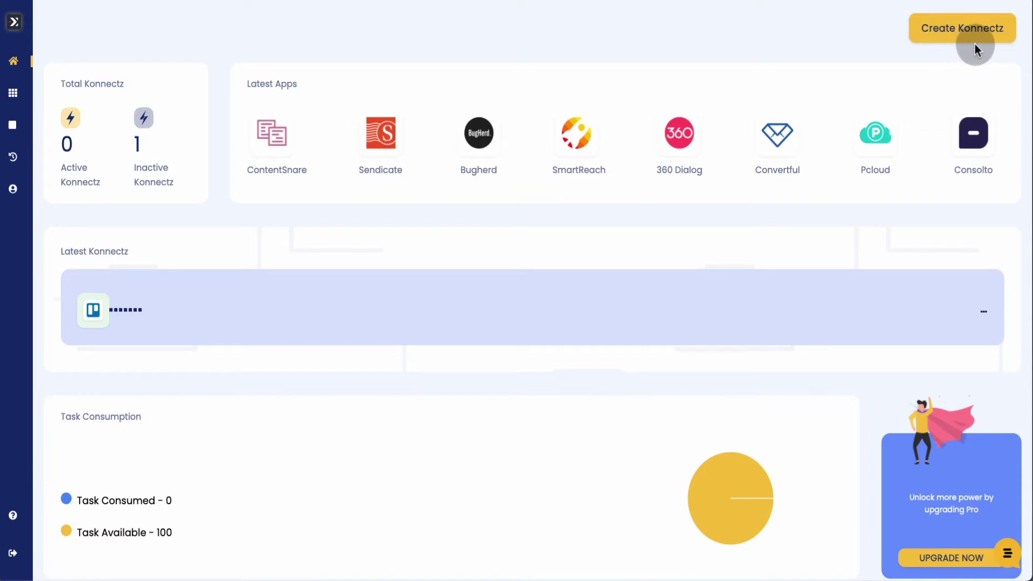
# Look over the dashboard's task consumption, then browse the apps available for authorization and the Webhook Apps collection.
pyautogui.scroll(-1, 188, 392)
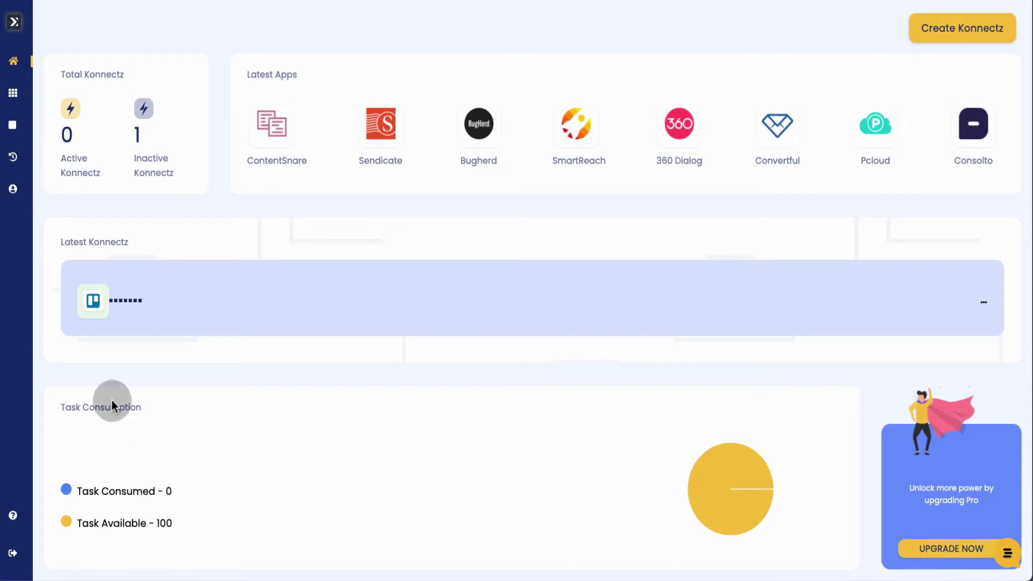
pyautogui.moveTo(31, 134)
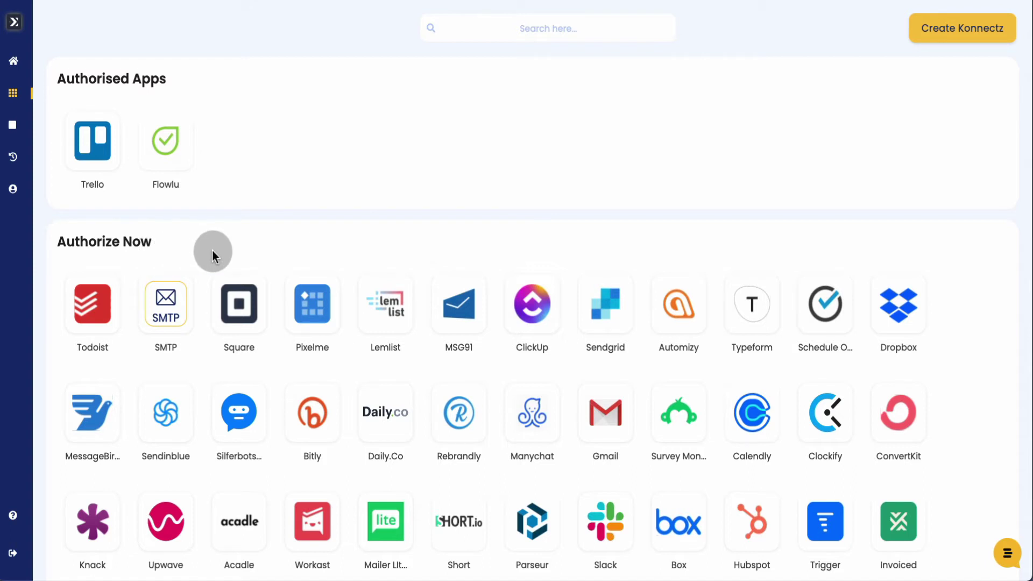
pyautogui.scroll(-10, 213, 250)
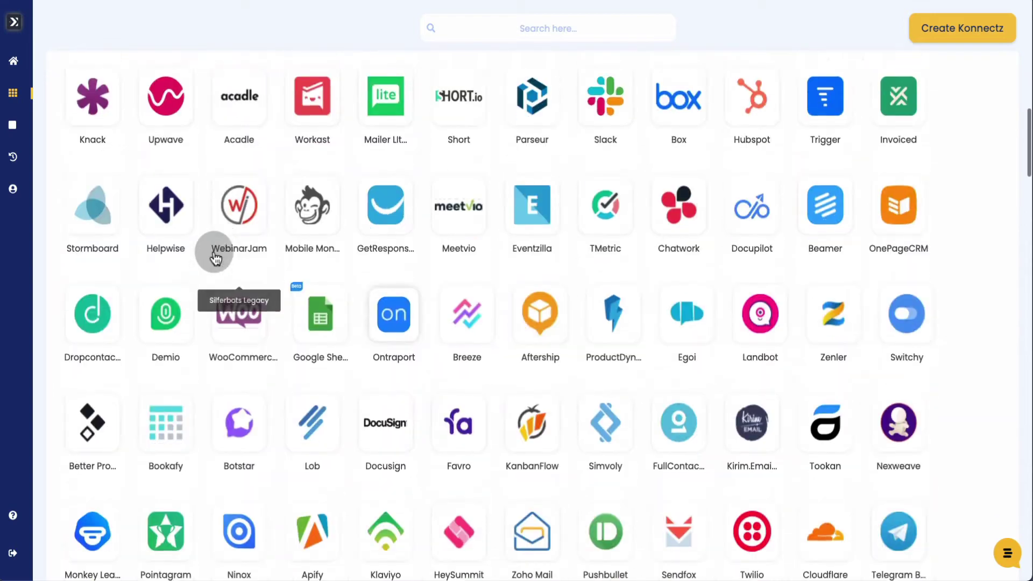
pyautogui.scroll(-12, 213, 253)
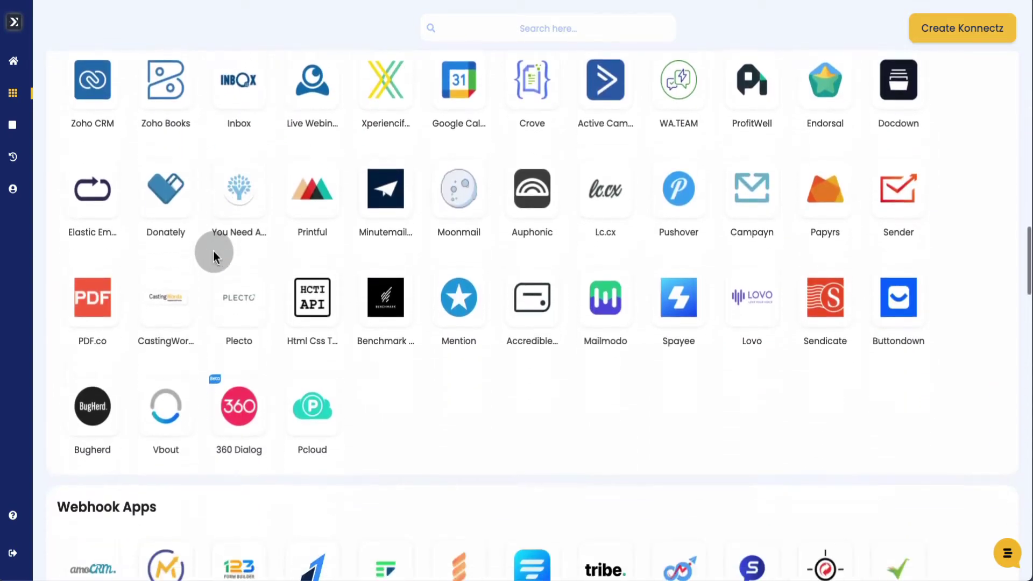
pyautogui.scroll(-1, 236, 261)
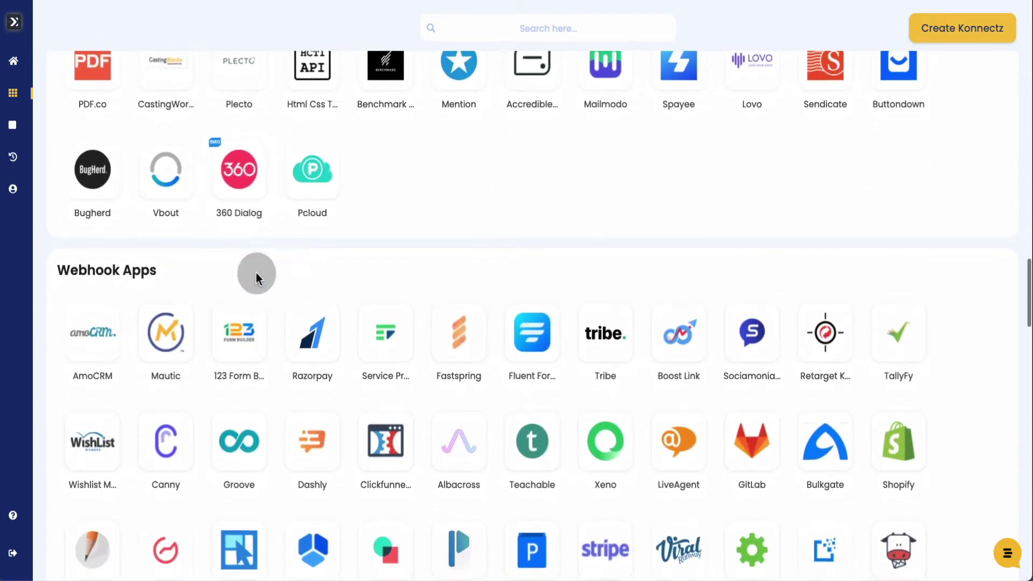
pyautogui.scroll(-1, 257, 273)
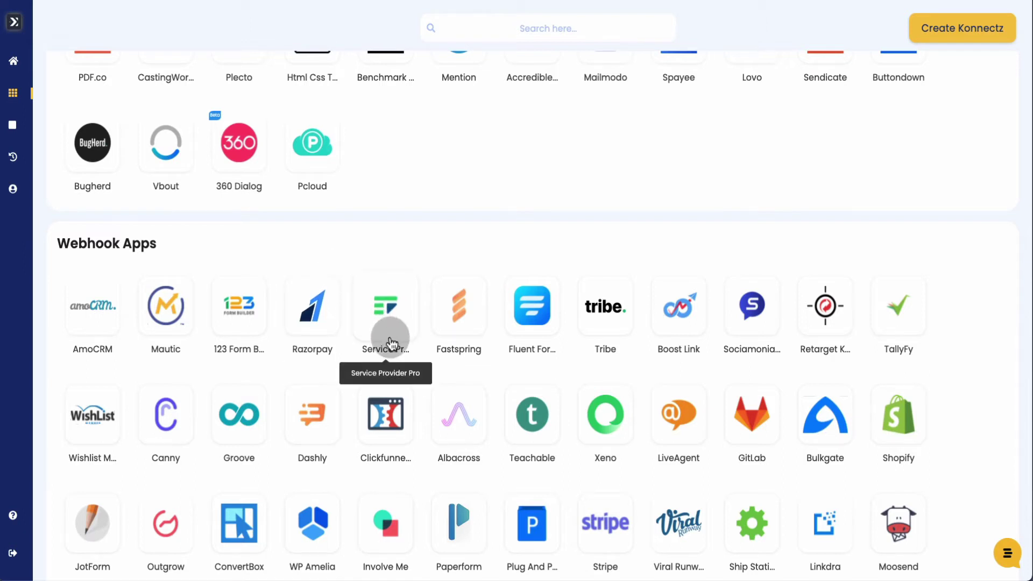
pyautogui.scroll(-1, 383, 336)
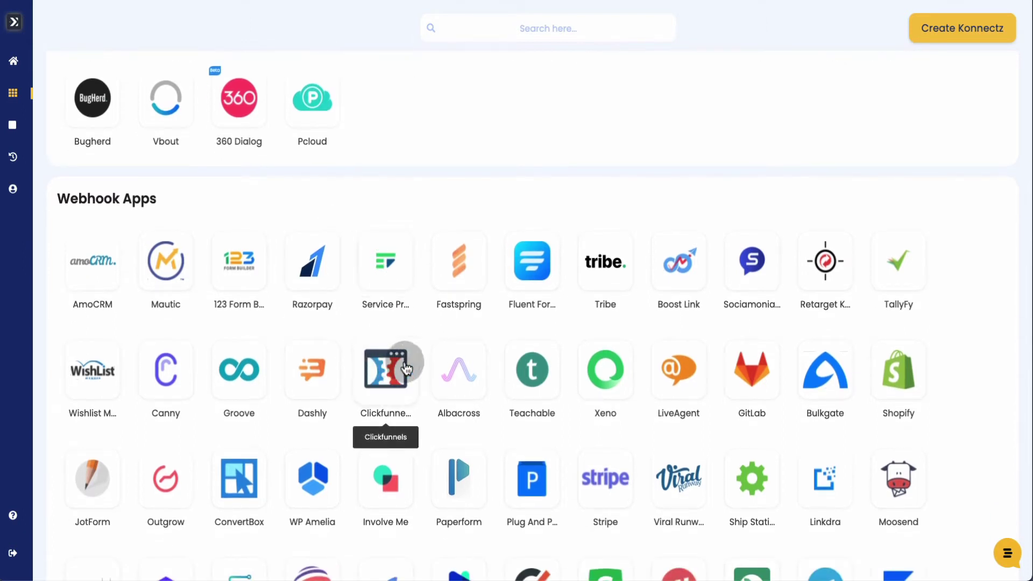
# View the webhook setup instructions for Albacross, close them and return to the apps awaiting authorization.
pyautogui.click(446, 370)
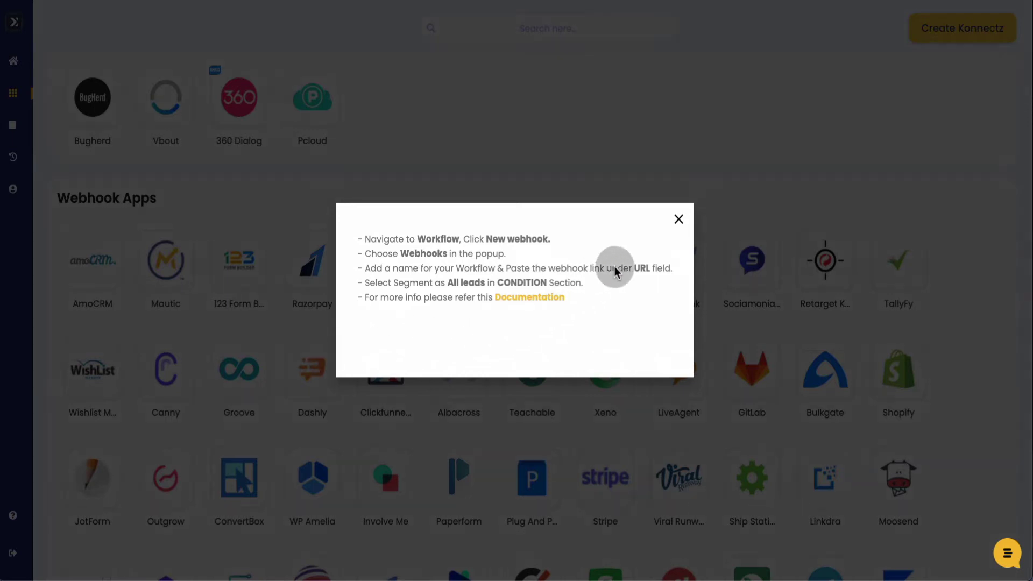
pyautogui.click(636, 199)
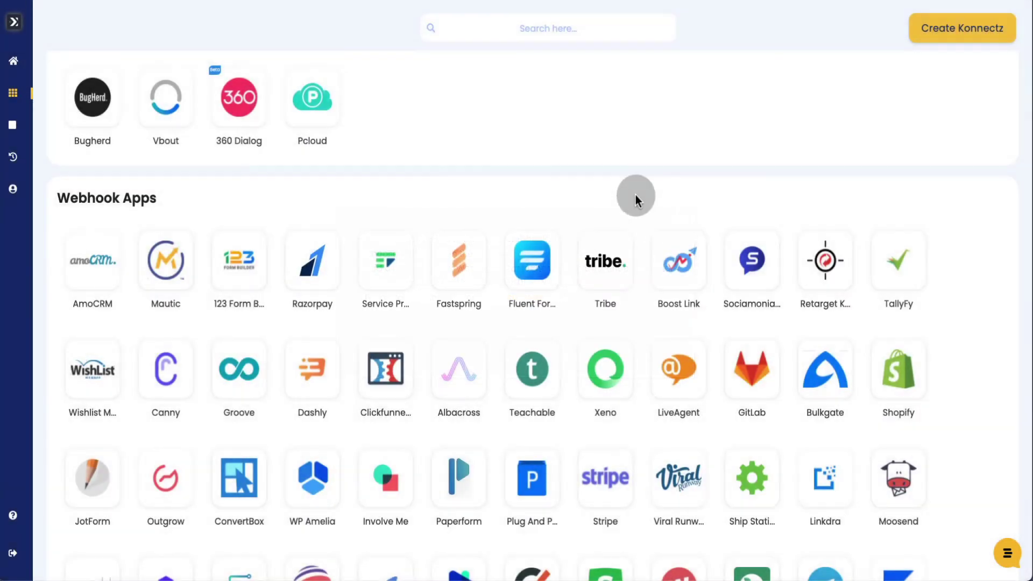
pyautogui.scroll(10, 427, 142)
pyautogui.scroll(8, 427, 142)
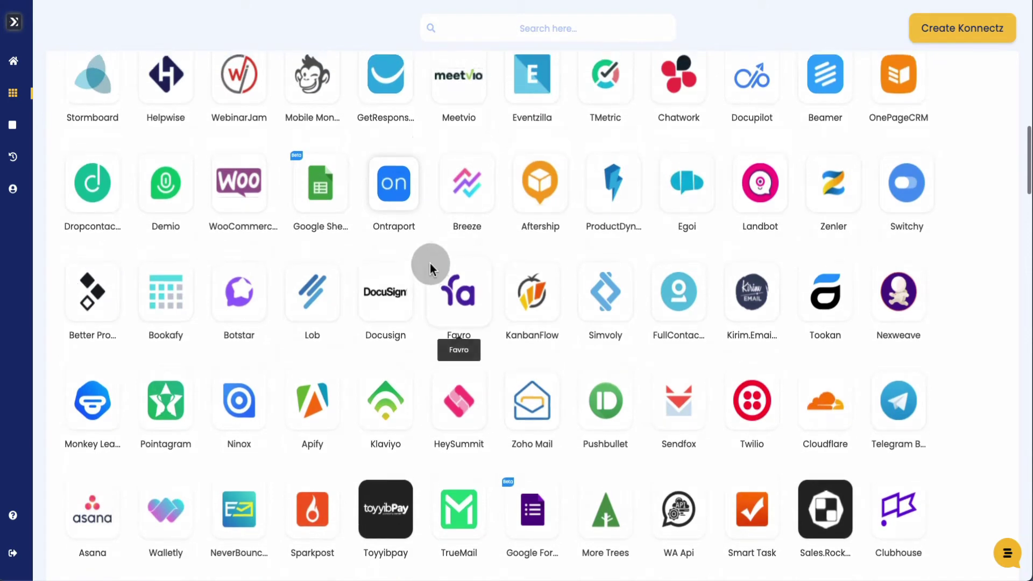
pyautogui.scroll(4, 432, 266)
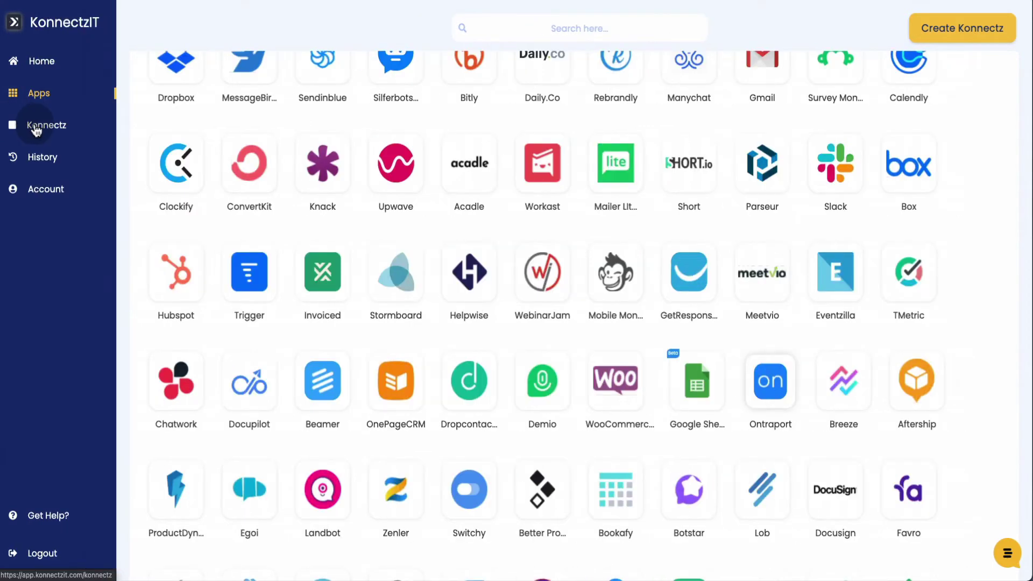
# Review the list of existing Konnectz and the Task History.
pyautogui.click(35, 128)
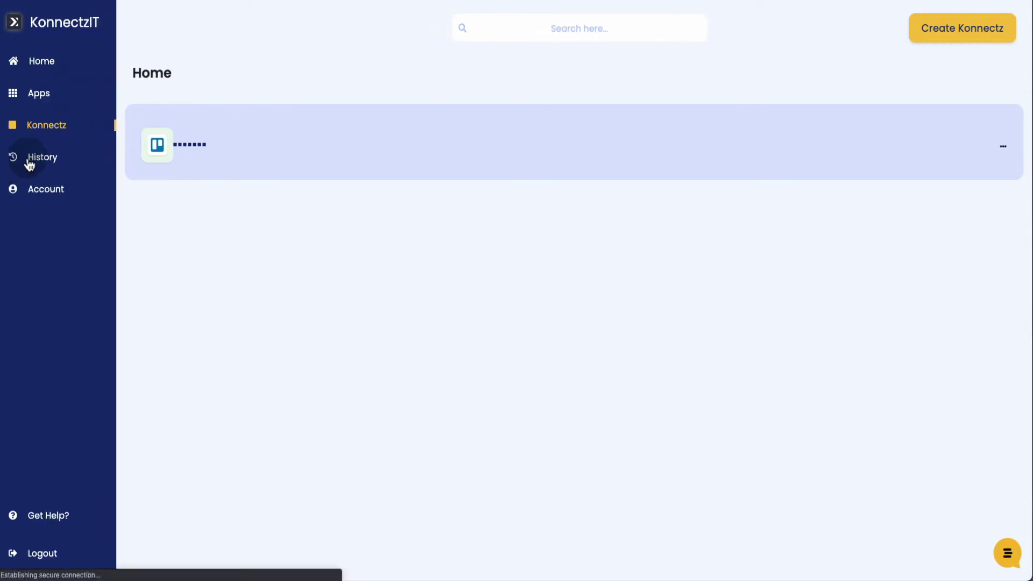
pyautogui.click(28, 163)
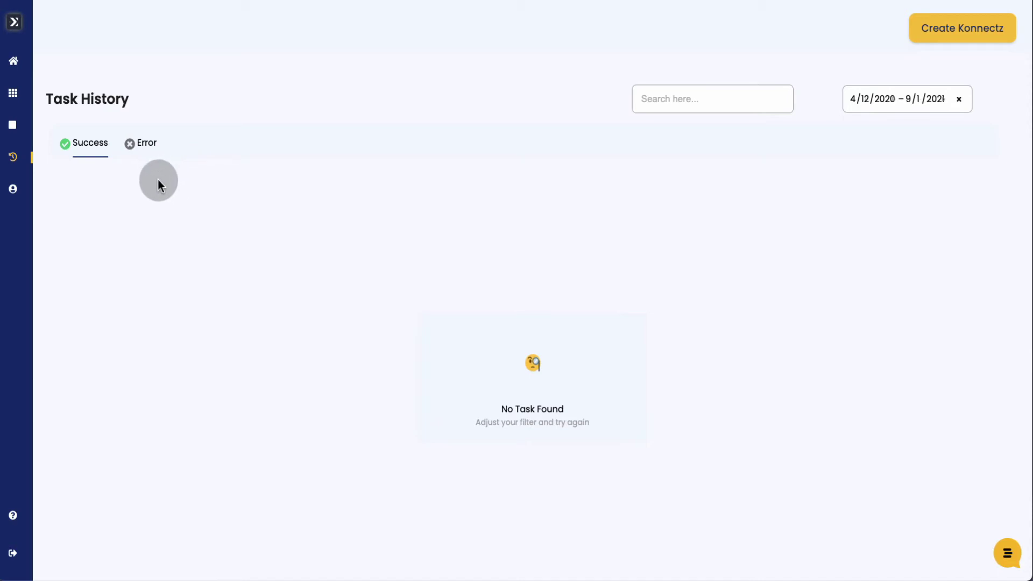
pyautogui.moveTo(26, 158)
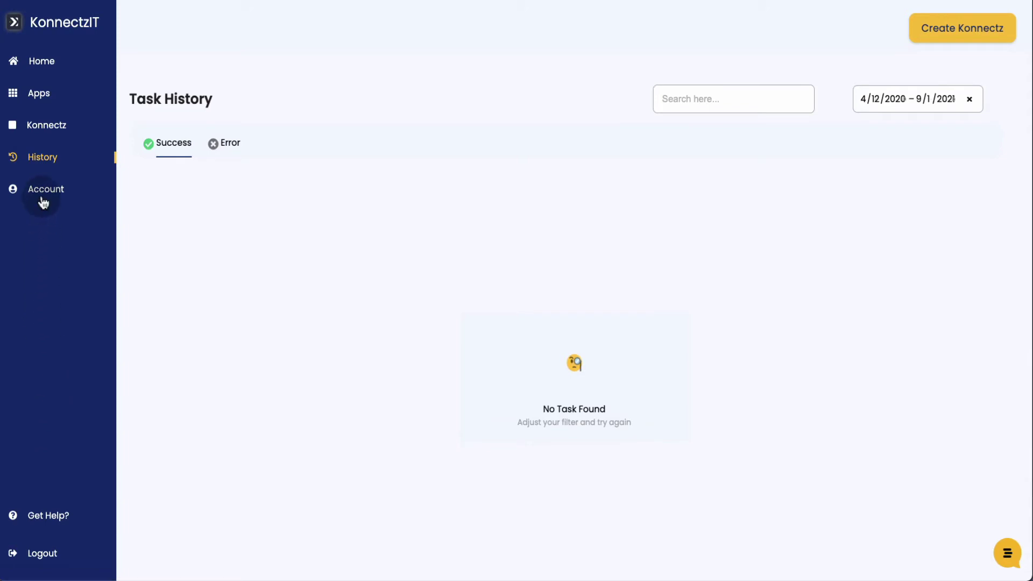
# Browse the article collections in the help documentation and return to KonnectzIT.
pyautogui.click(42, 521)
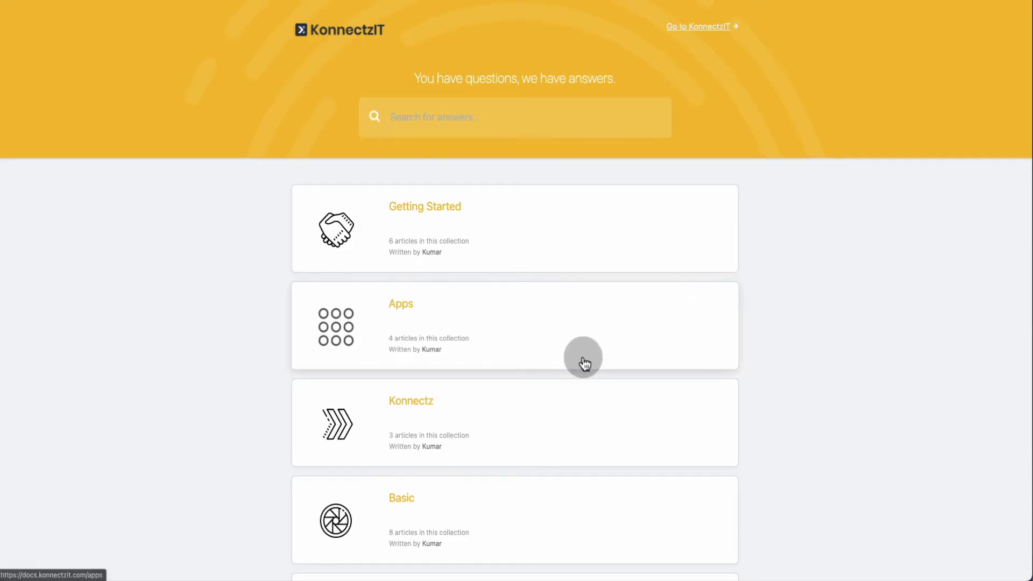
pyautogui.scroll(-1, 583, 362)
pyautogui.scroll(-1, 583, 362)
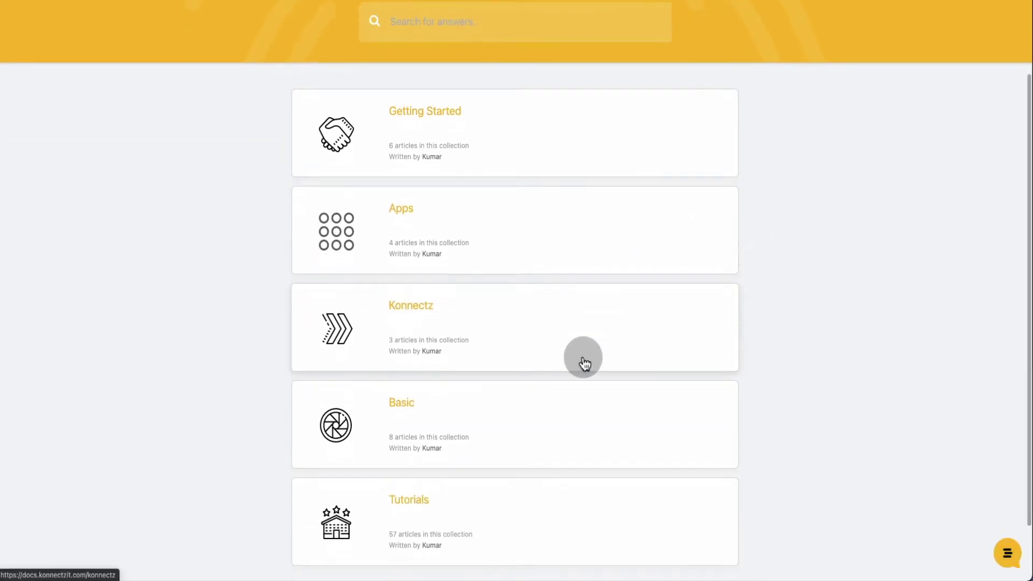
pyautogui.scroll(2, 584, 363)
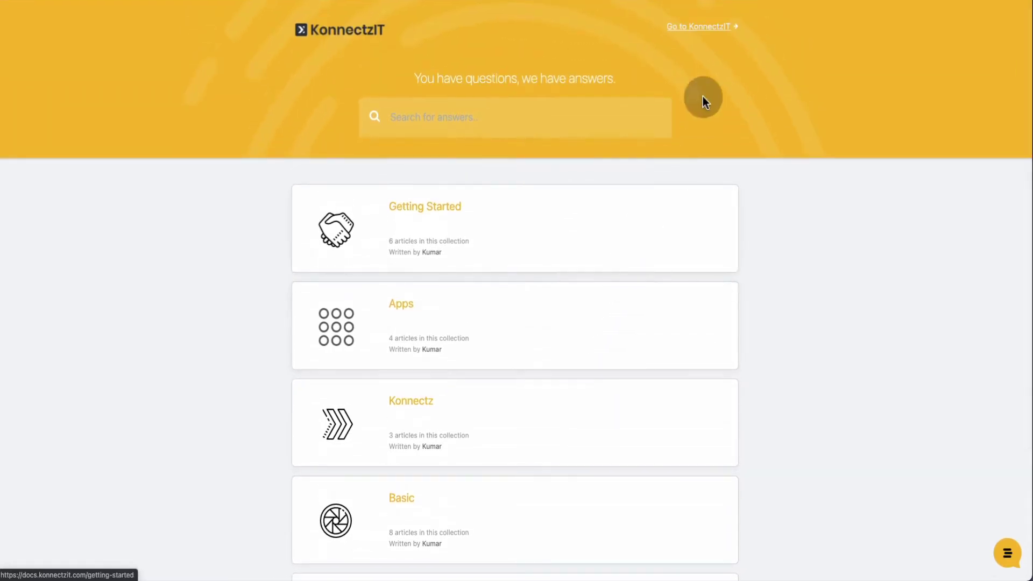
pyautogui.click(701, 32)
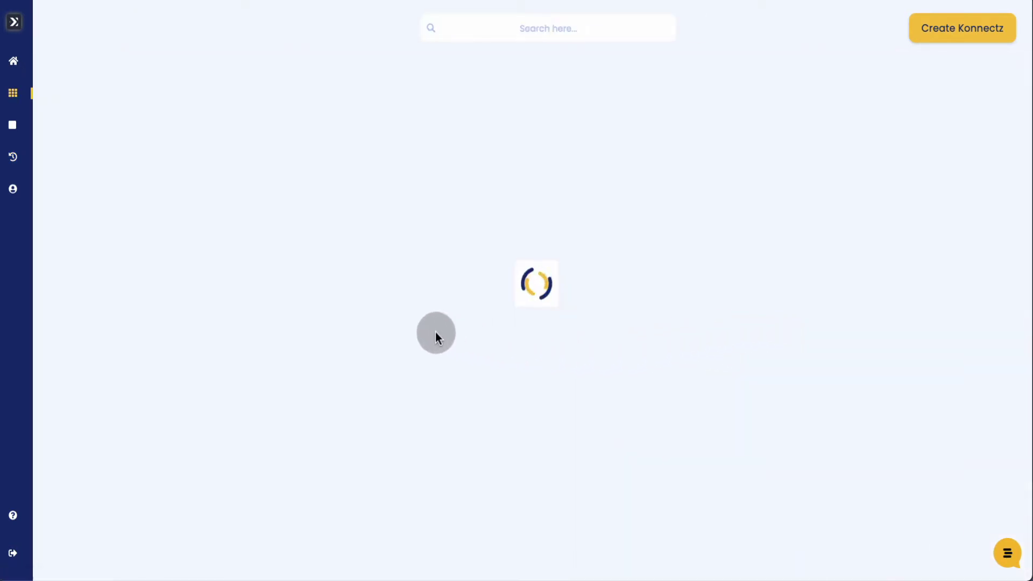
# Authorize the Mailer Lite app by pasting its API key into the API KEY field.
pyautogui.scroll(-5, 436, 324)
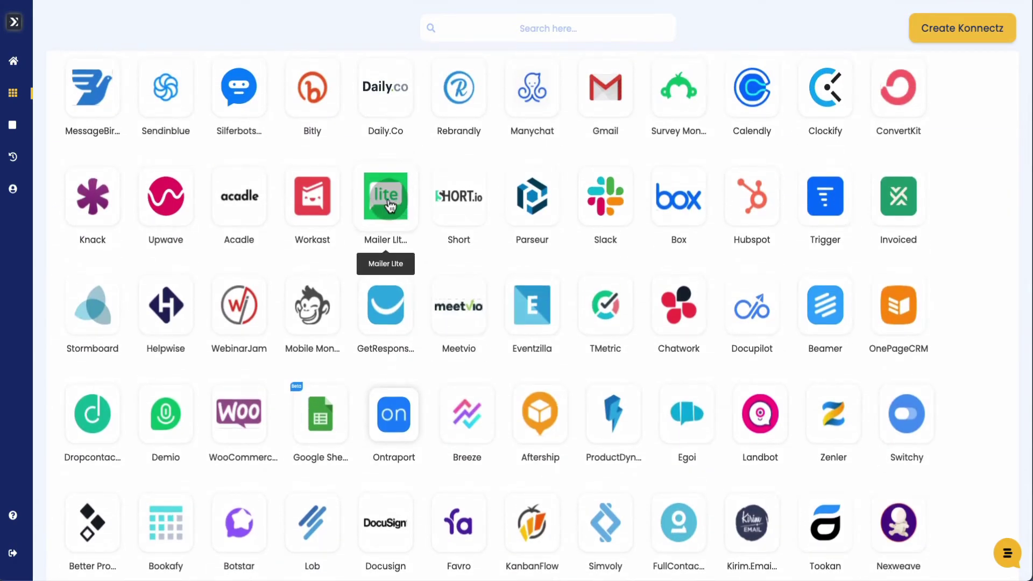
pyautogui.click(390, 207)
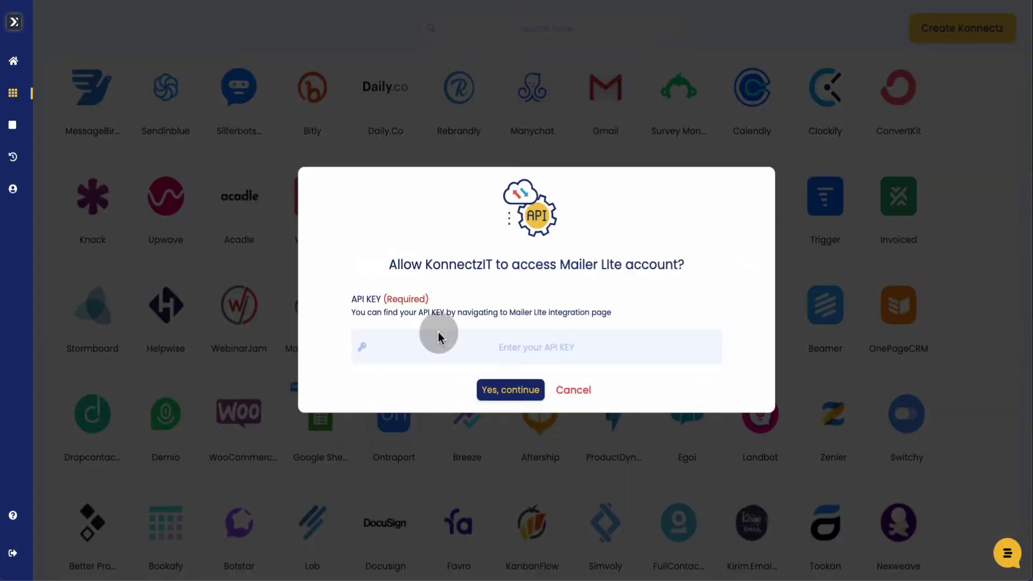
pyautogui.click(438, 351)
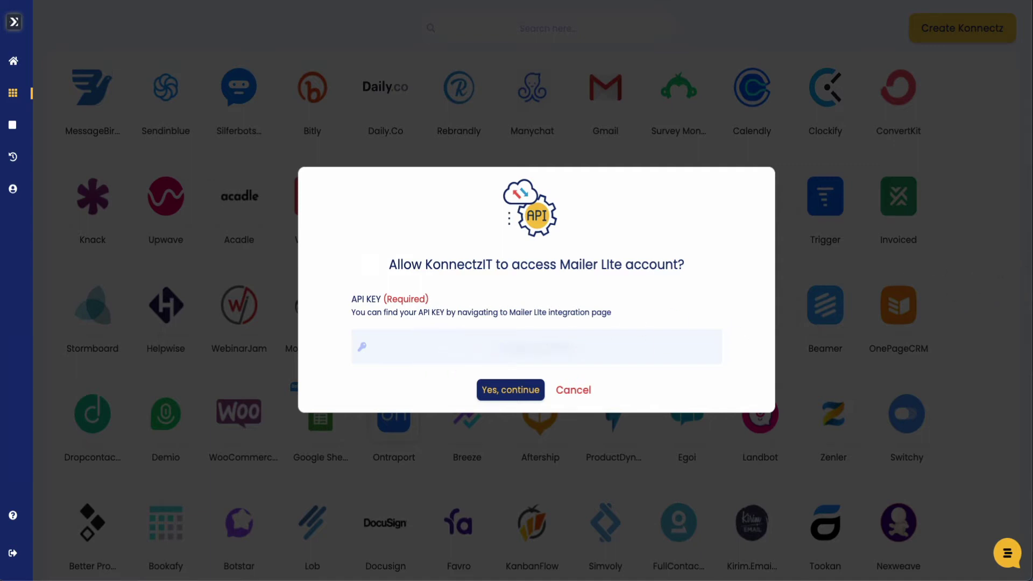
pyautogui.click(399, 340)
pyautogui.hotkey('ctrl', 'v')
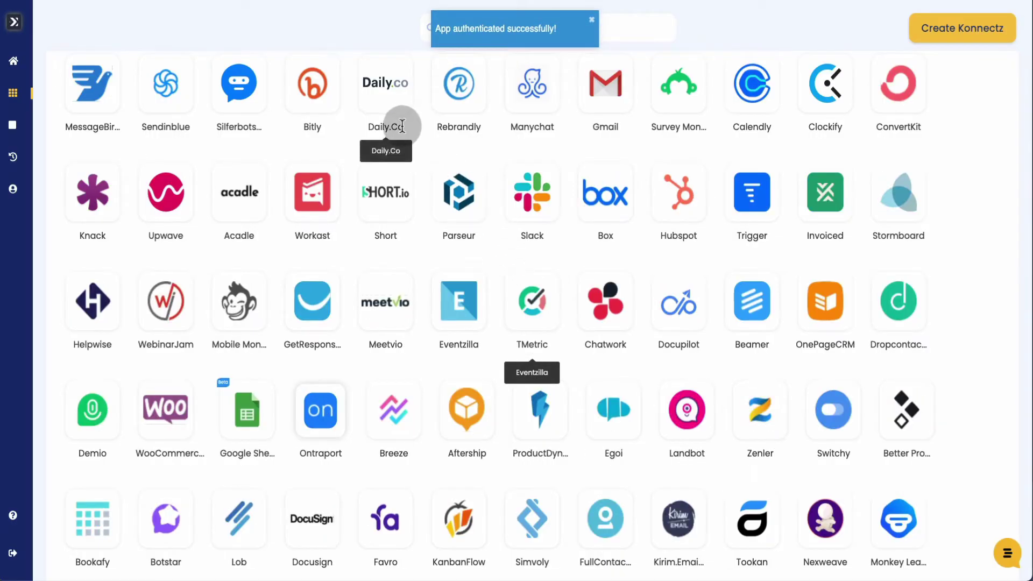
pyautogui.scroll(5, 397, 127)
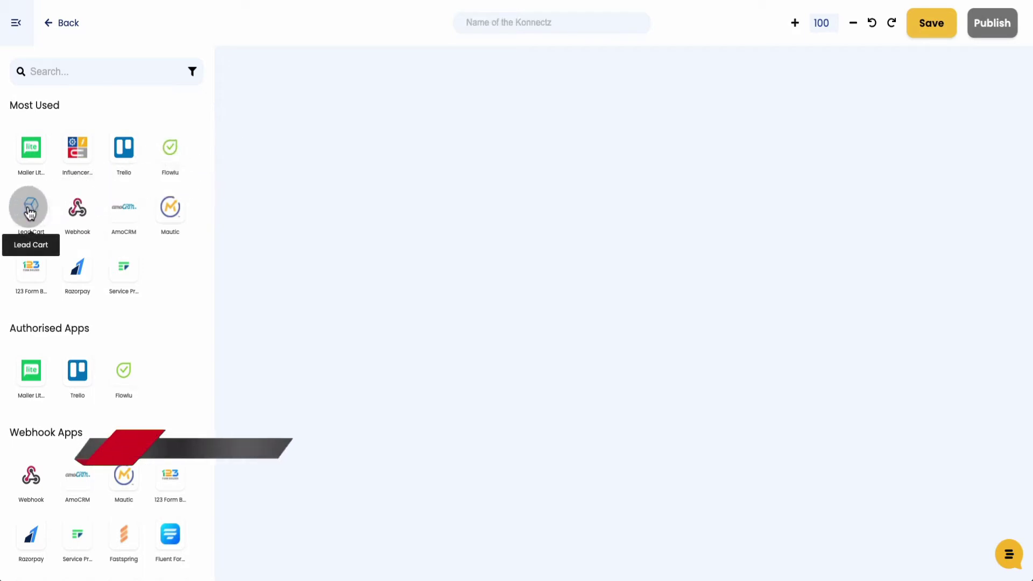
# Add a Lead Cart block to the Konnectz canvas with the Order Completed event and copy its webhook URL.
pyautogui.moveTo(29, 207); pyautogui.dragTo(347, 152)
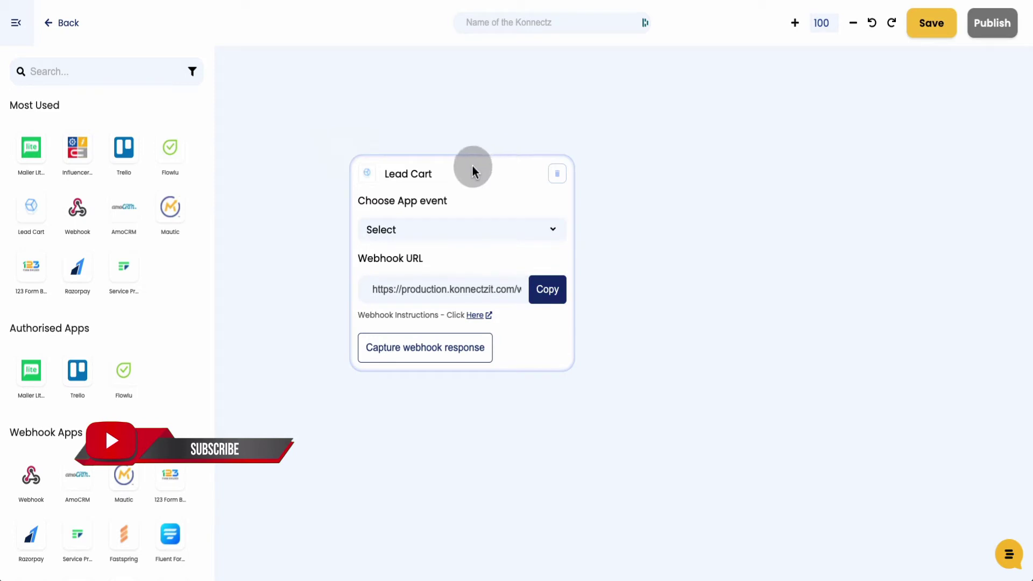
pyautogui.moveTo(472, 165); pyautogui.dragTo(444, 160)
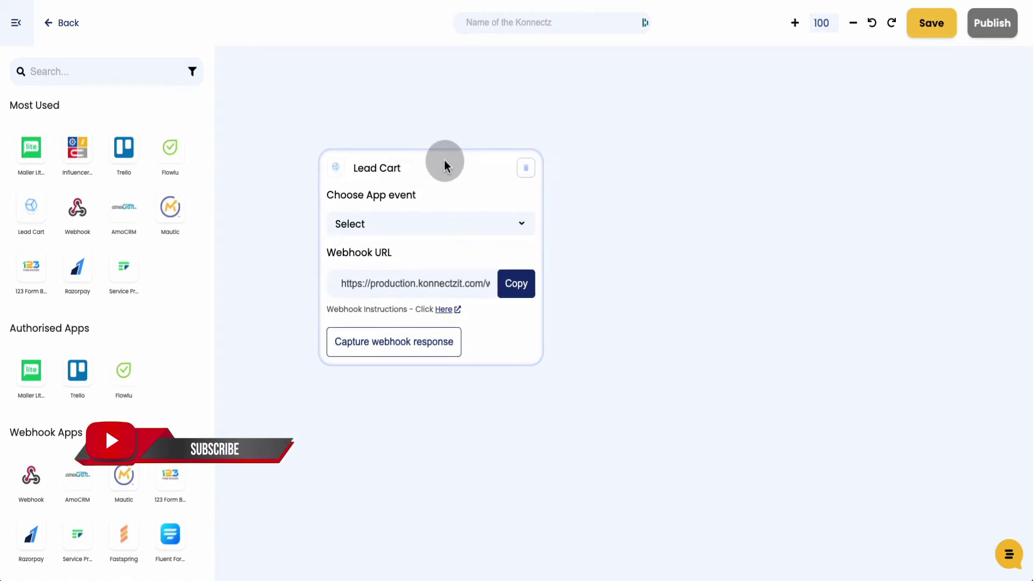
pyautogui.click(402, 232)
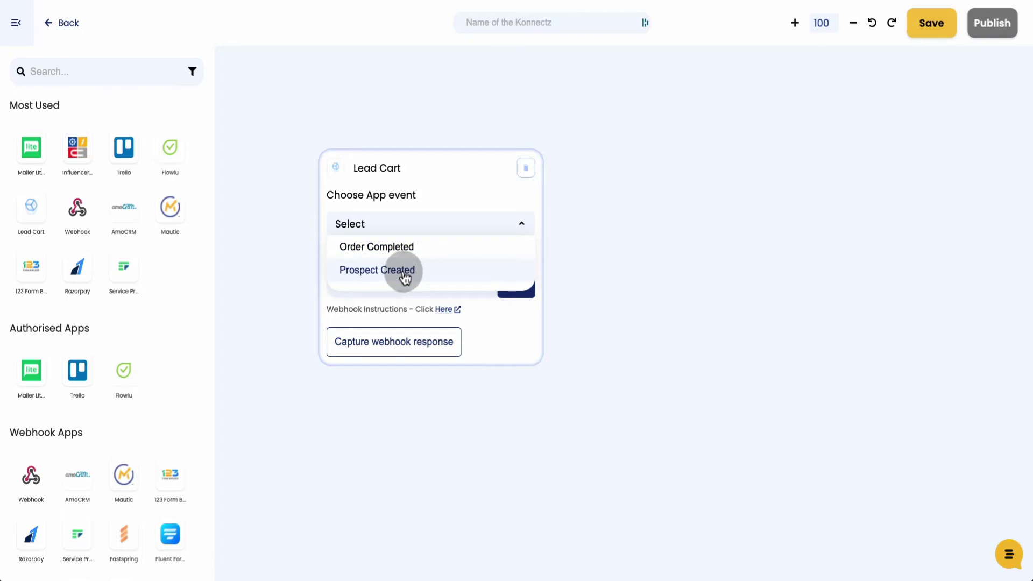
pyautogui.click(508, 240)
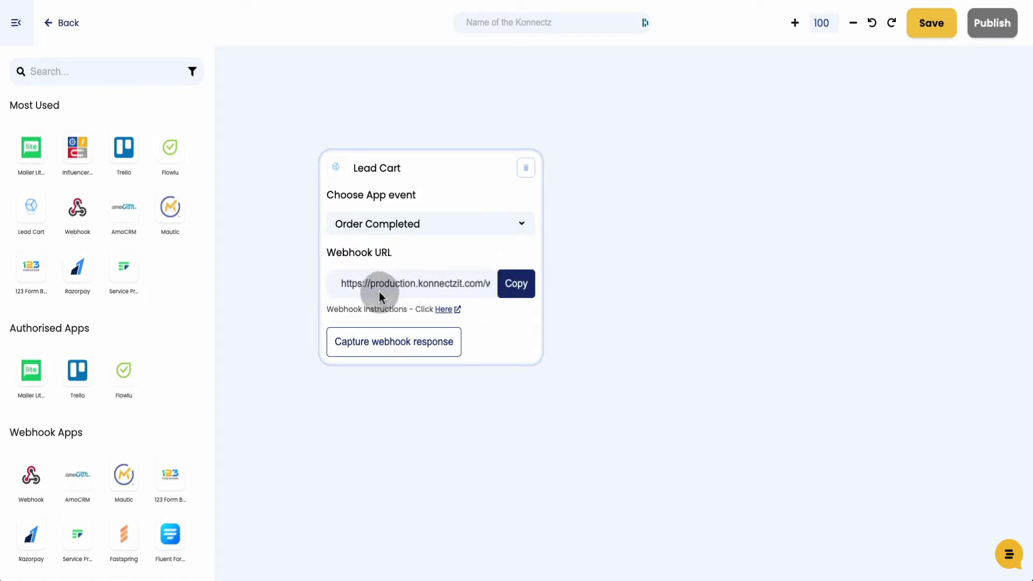
pyautogui.click(520, 289)
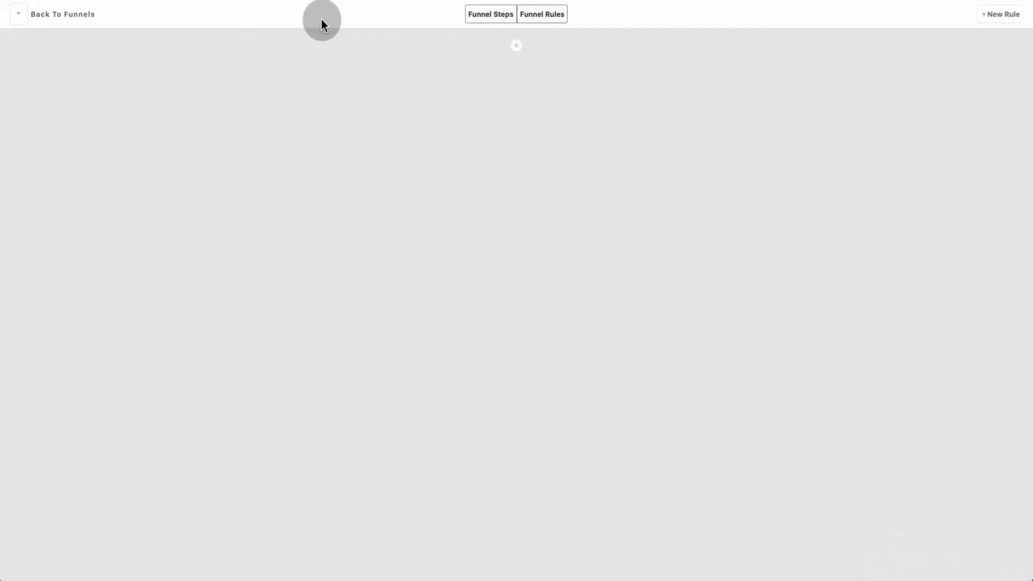
# Switch to LeadCart, open the Test funnel's rules and start building a new funnel rule.
pyautogui.click(24, 17)
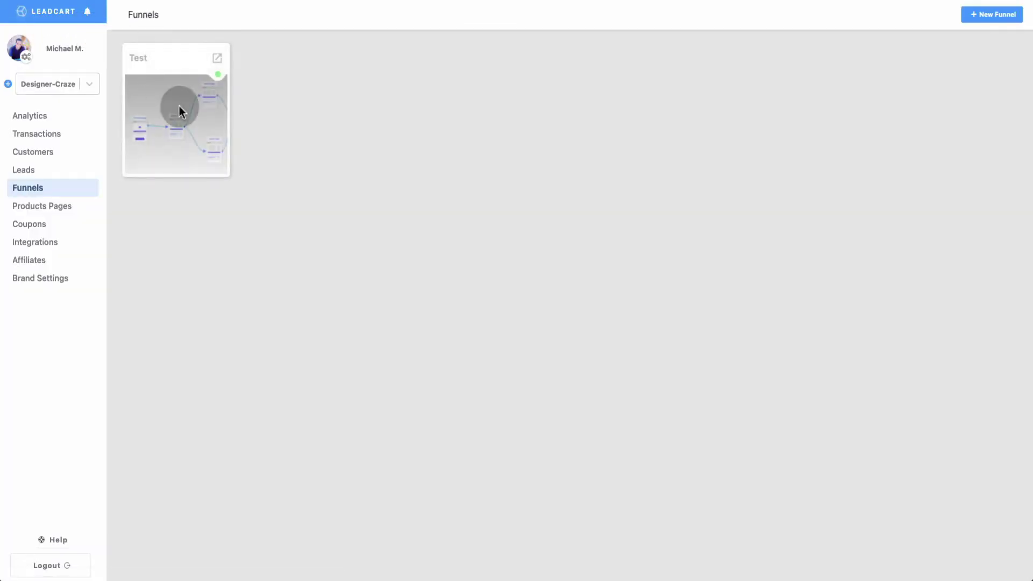
pyautogui.click(221, 160)
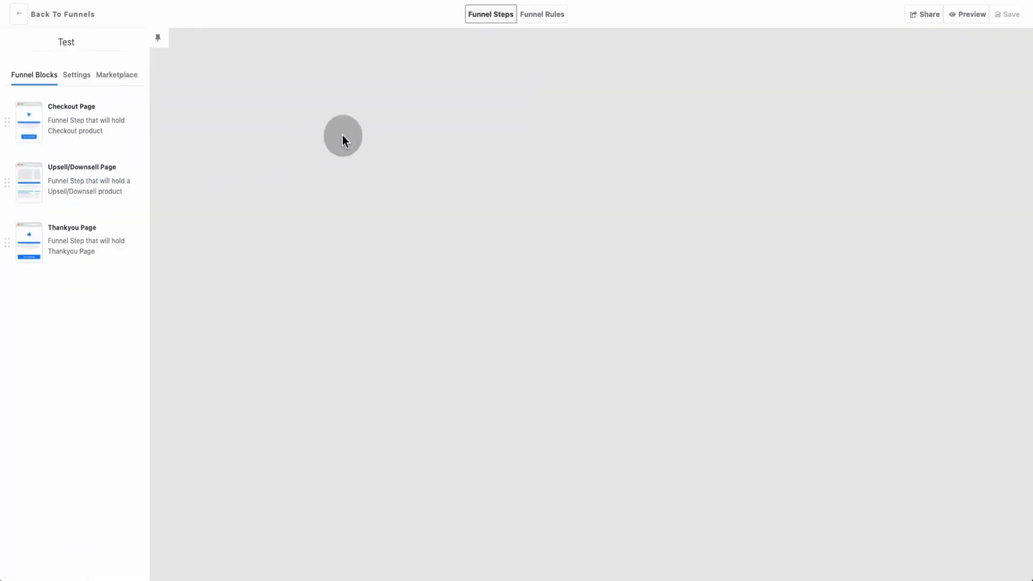
pyautogui.click(532, 12)
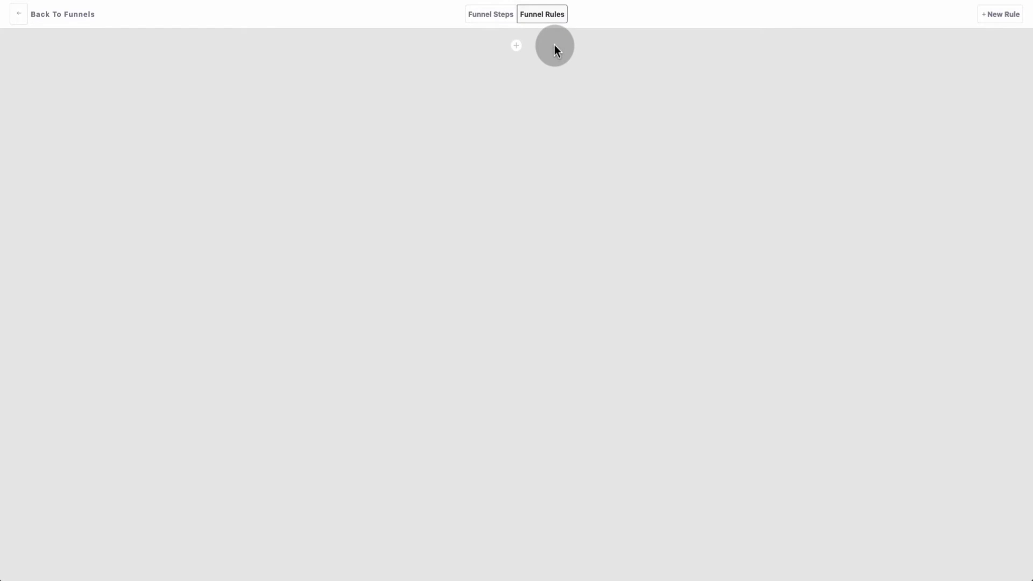
pyautogui.click(516, 45)
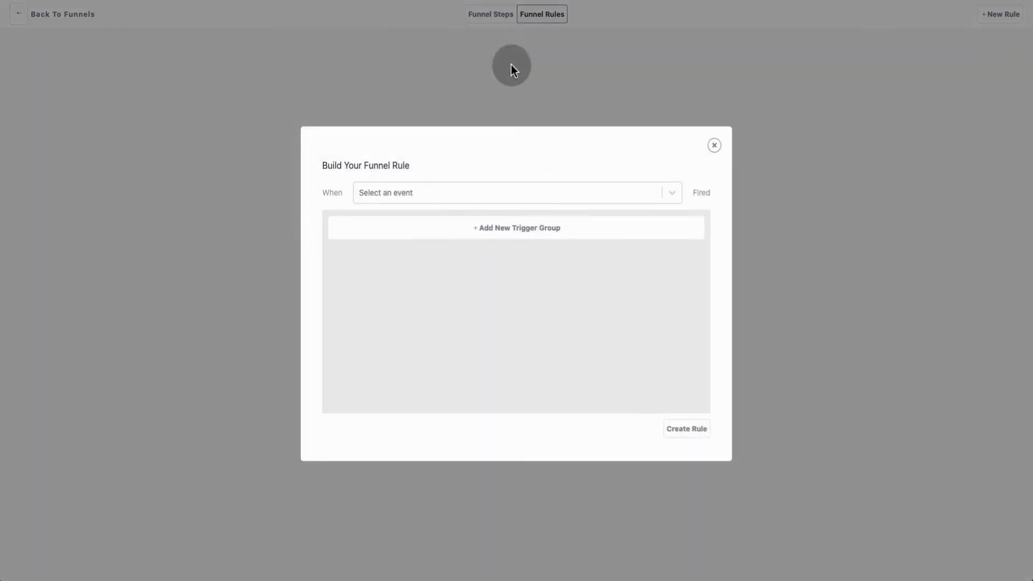
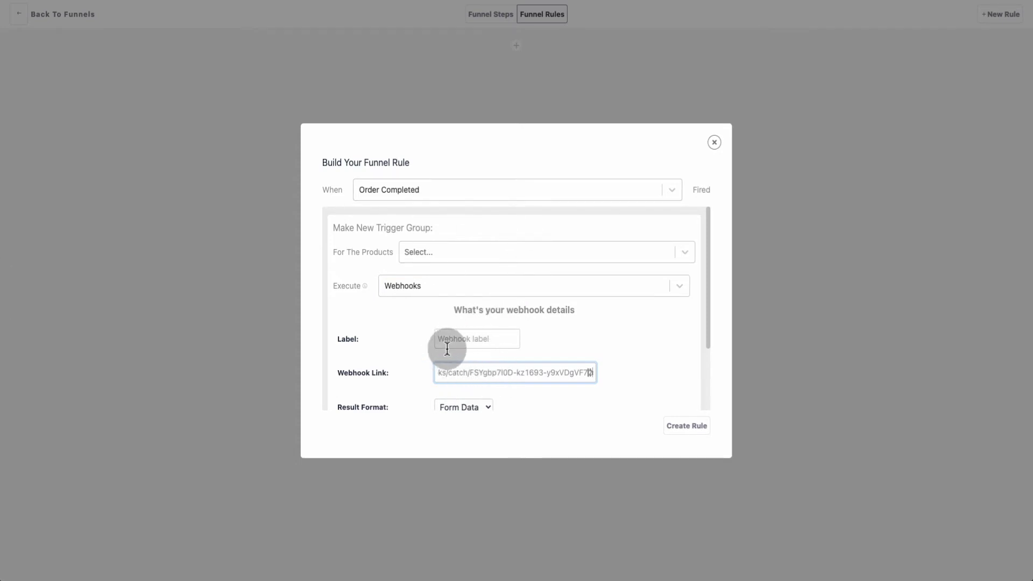
# Send a test payload as Form Data from the Order Completed rule's webhook details, and return to the Konnectz builder.
pyautogui.scroll(-3, 590, 344)
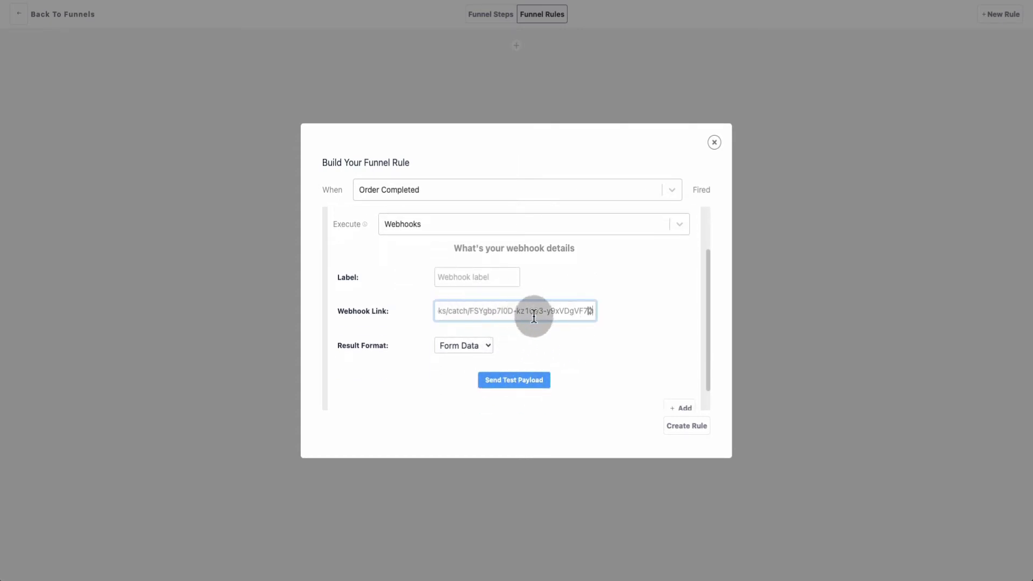
pyautogui.click(511, 380)
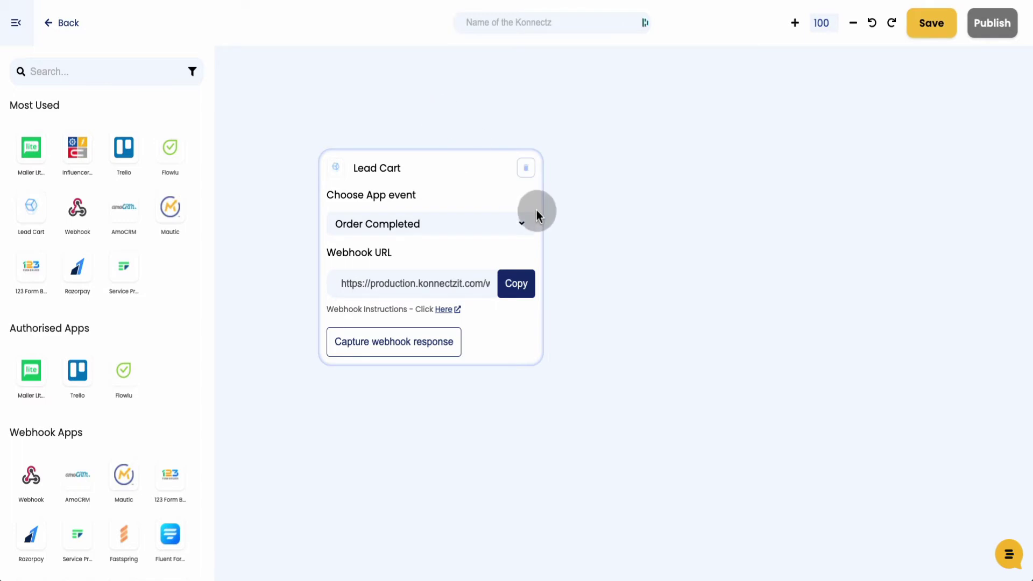
# Capture the Lead Cart block's webhook response by sending the test payload again from LeadCart's Order Completed funnel rule.
pyautogui.click(403, 344)
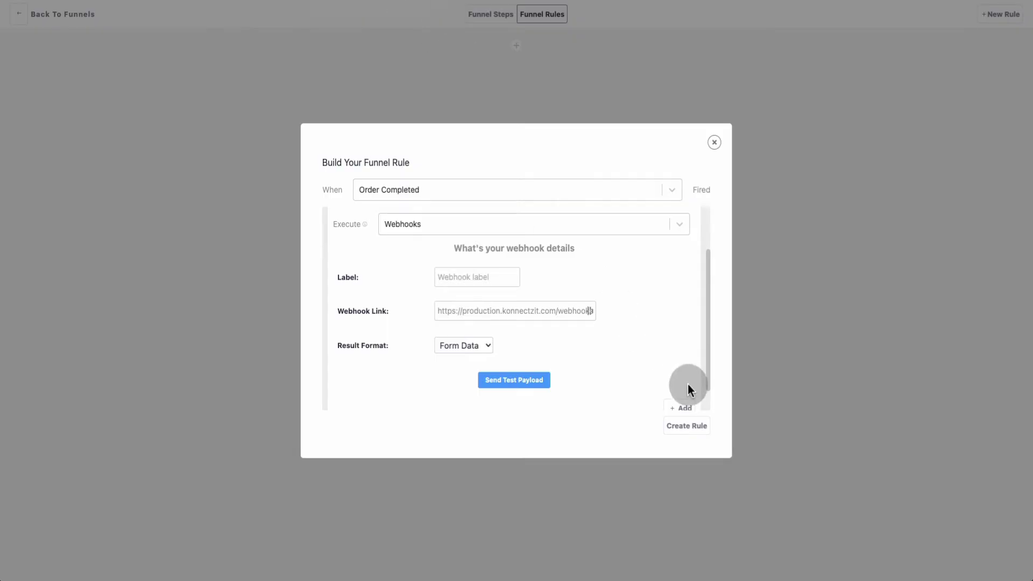
pyautogui.click(538, 383)
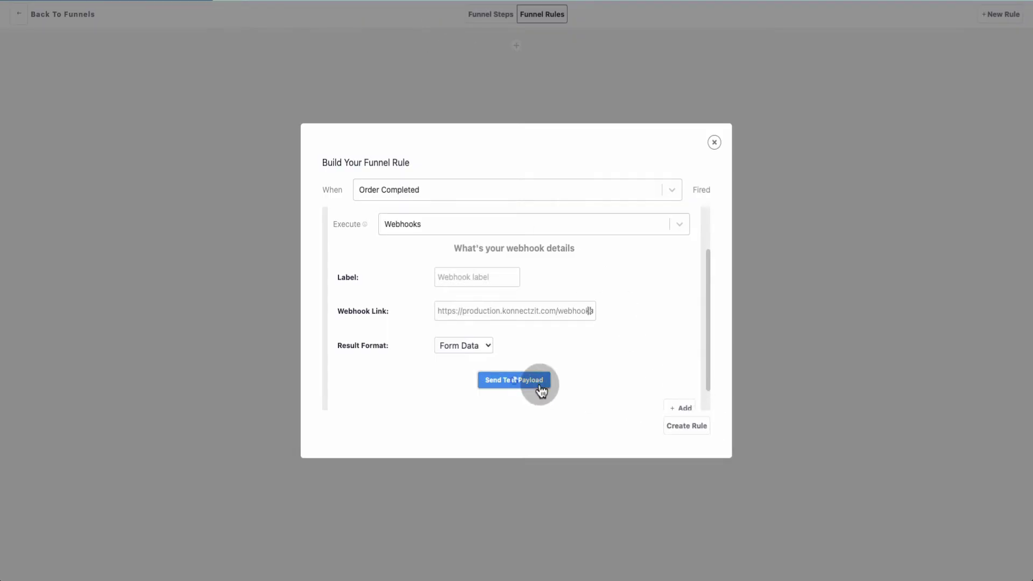
pyautogui.click(592, 306)
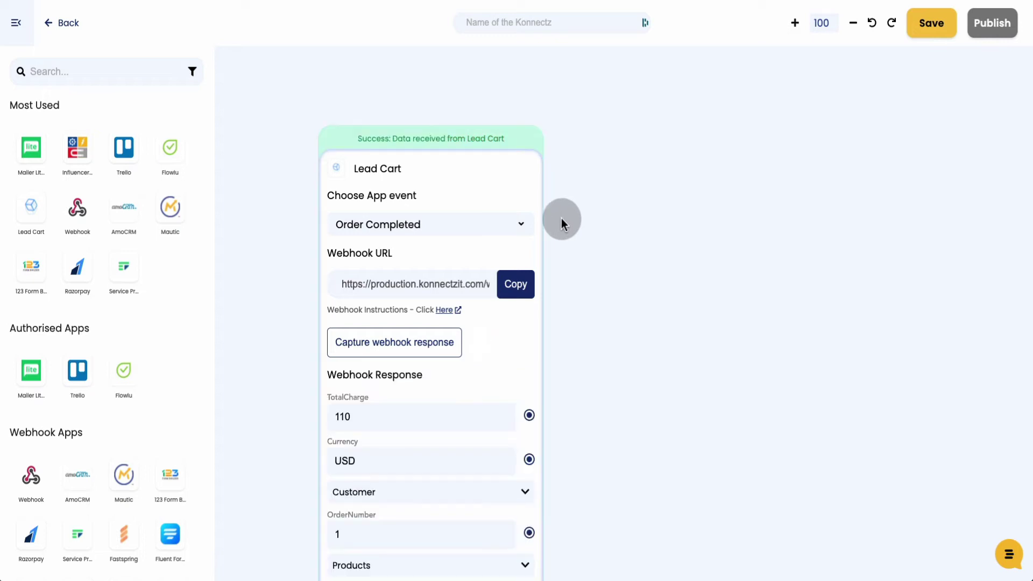
pyautogui.moveTo(514, 136); pyautogui.dragTo(485, 66)
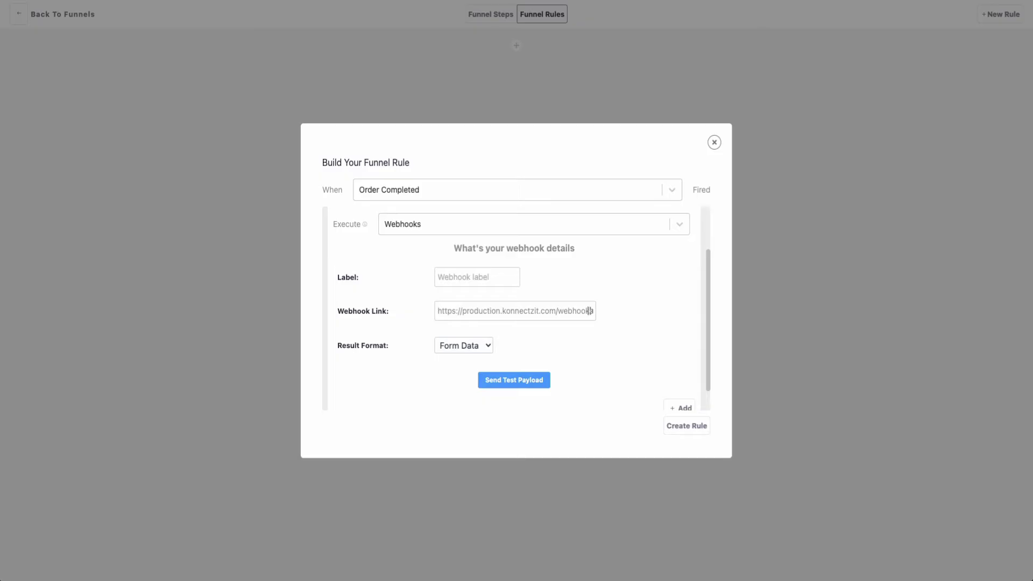
pyautogui.click(512, 379)
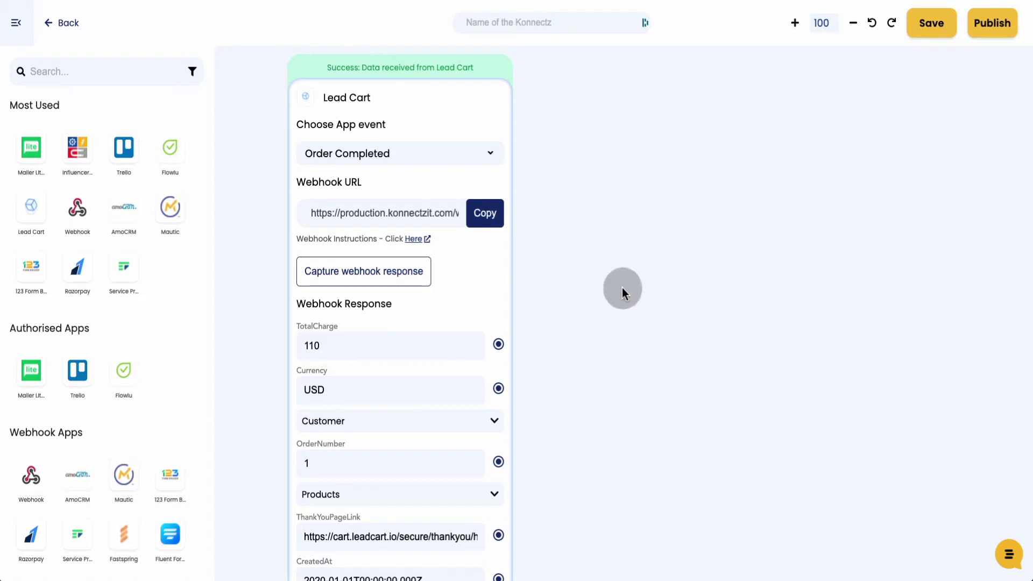
# Add a Mailer Lite block beside the Lead Cart block with the Create Or Update Subscriber event, and align both blocks on the canvas.
pyautogui.scroll(-2, 622, 287)
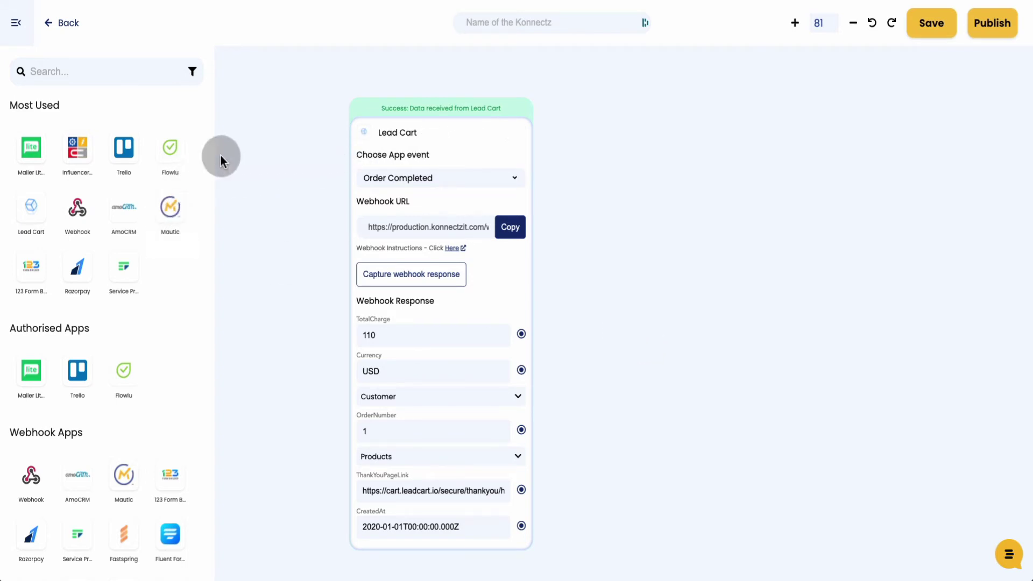
pyautogui.moveTo(30, 146); pyautogui.dragTo(674, 141)
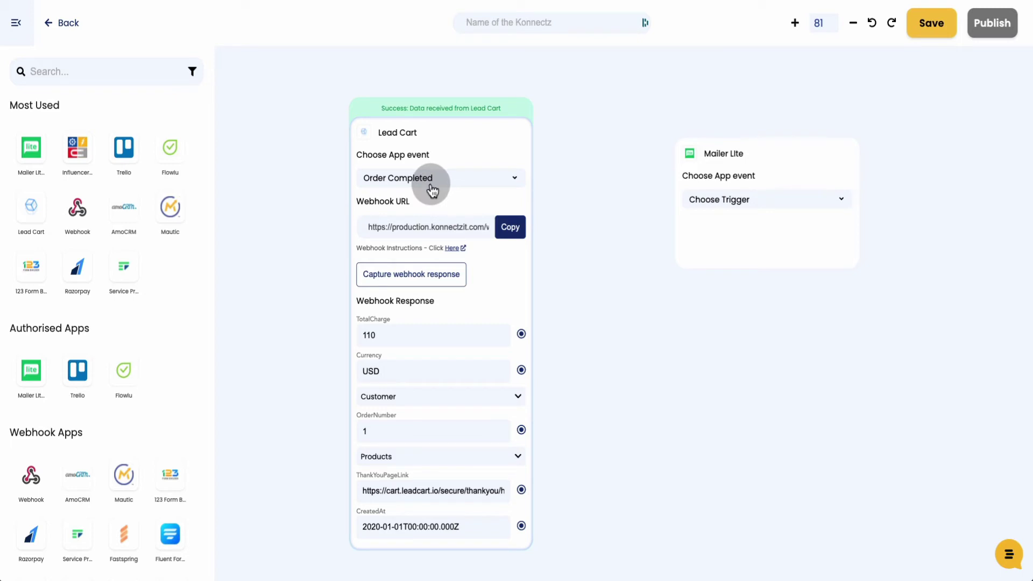
pyautogui.moveTo(770, 147); pyautogui.dragTo(748, 115)
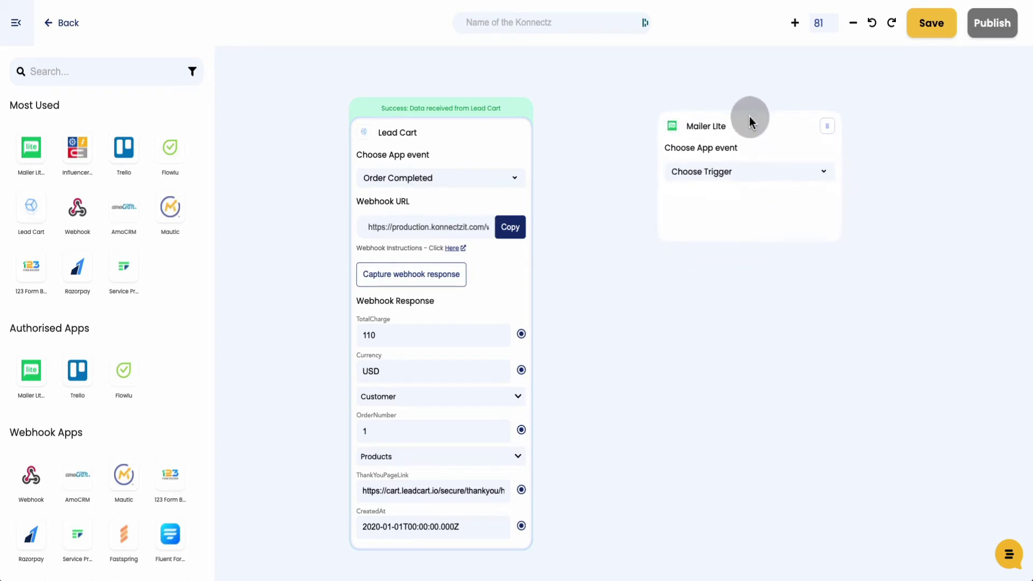
pyautogui.click(749, 175)
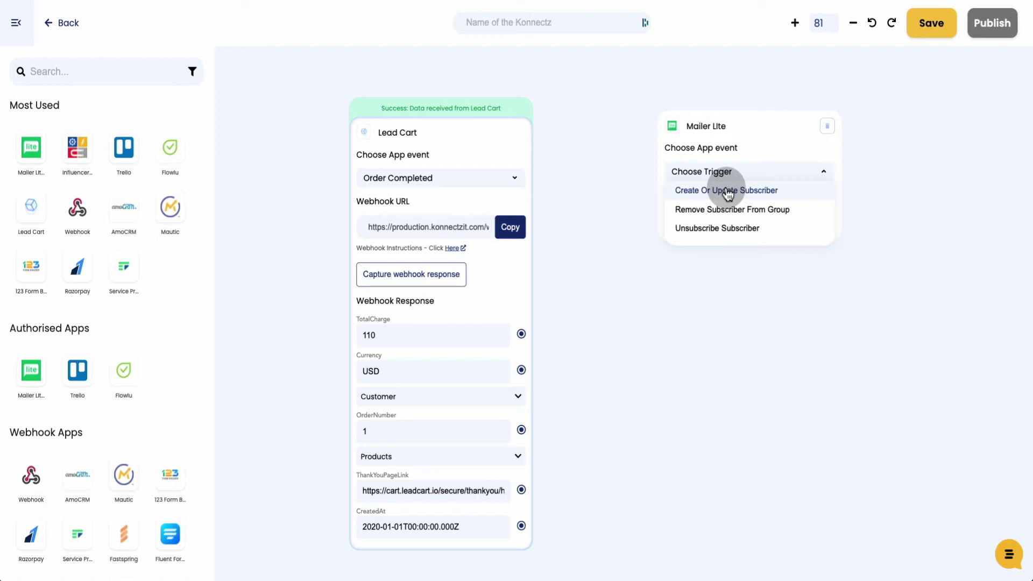
pyautogui.click(766, 188)
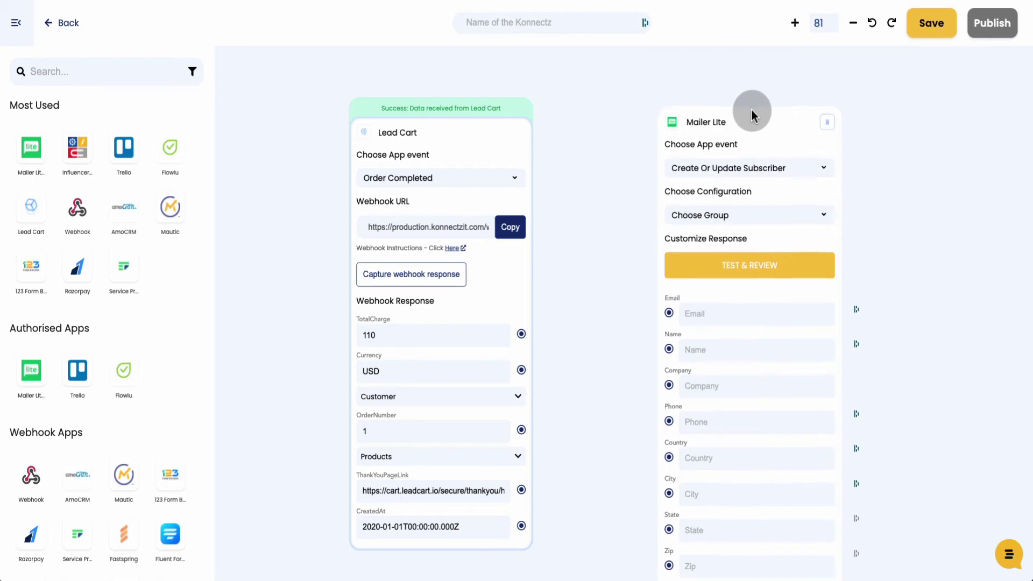
pyautogui.moveTo(772, 127); pyautogui.dragTo(770, 50)
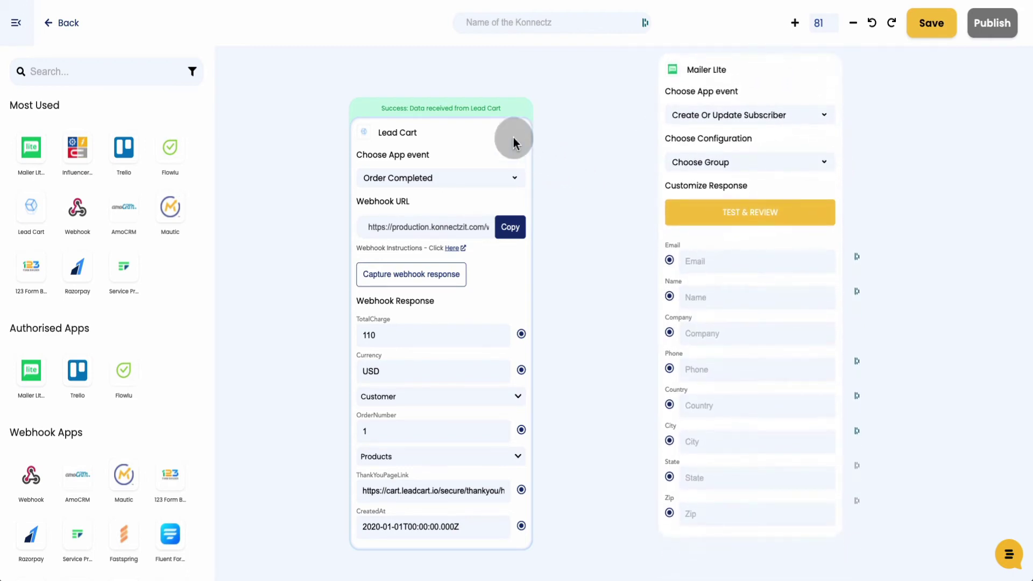
pyautogui.moveTo(450, 132); pyautogui.dragTo(441, 99)
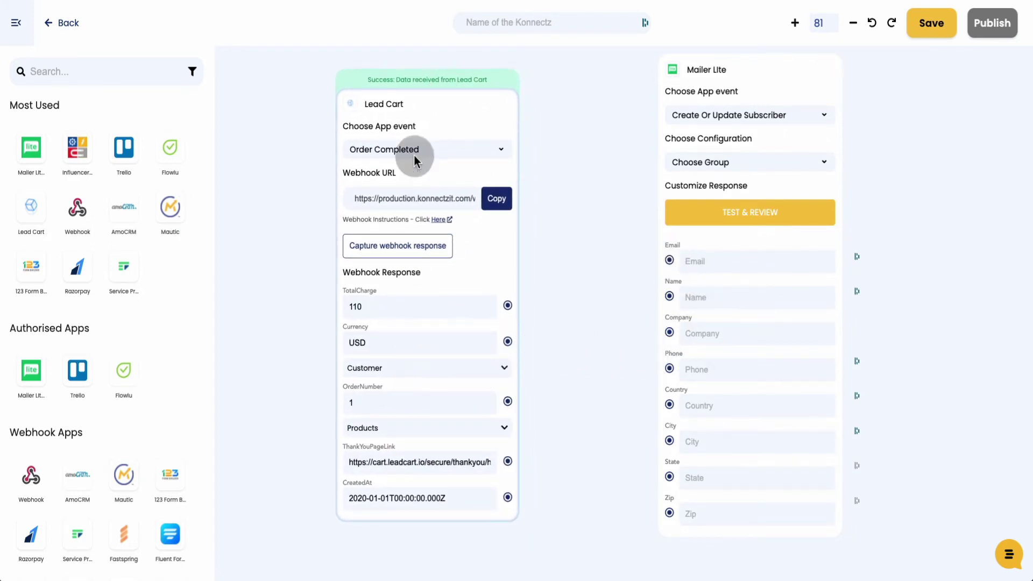
# Map the Lead Cart customer's Email and FirstName fields to the Mailer Lite block's Email and Name fields.
pyautogui.click(504, 371)
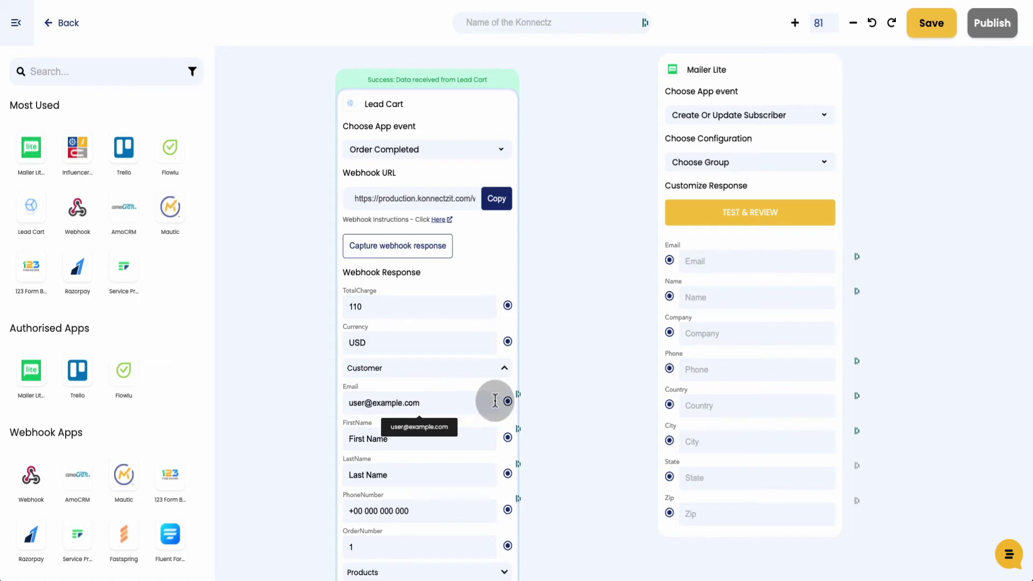
pyautogui.moveTo(506, 399); pyautogui.dragTo(671, 259)
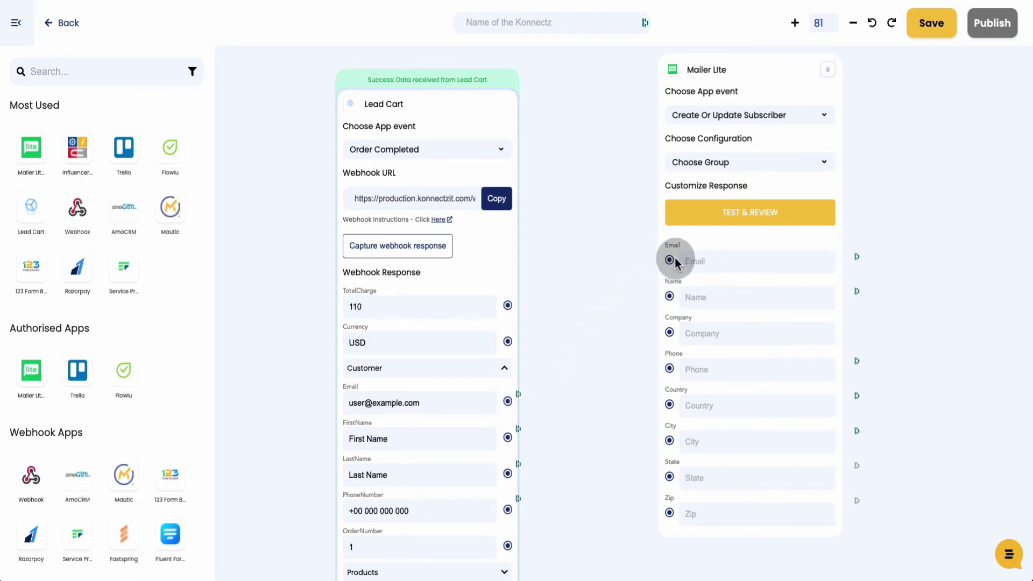
pyautogui.moveTo(543, 386); pyautogui.dragTo(672, 260)
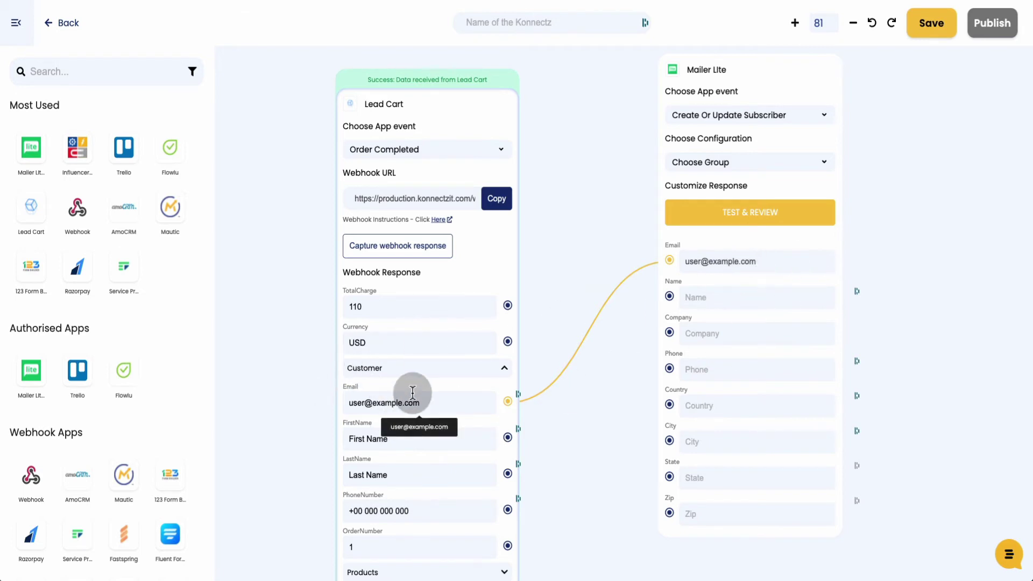
pyautogui.click(509, 438)
pyautogui.moveTo(511, 438); pyautogui.dragTo(670, 294)
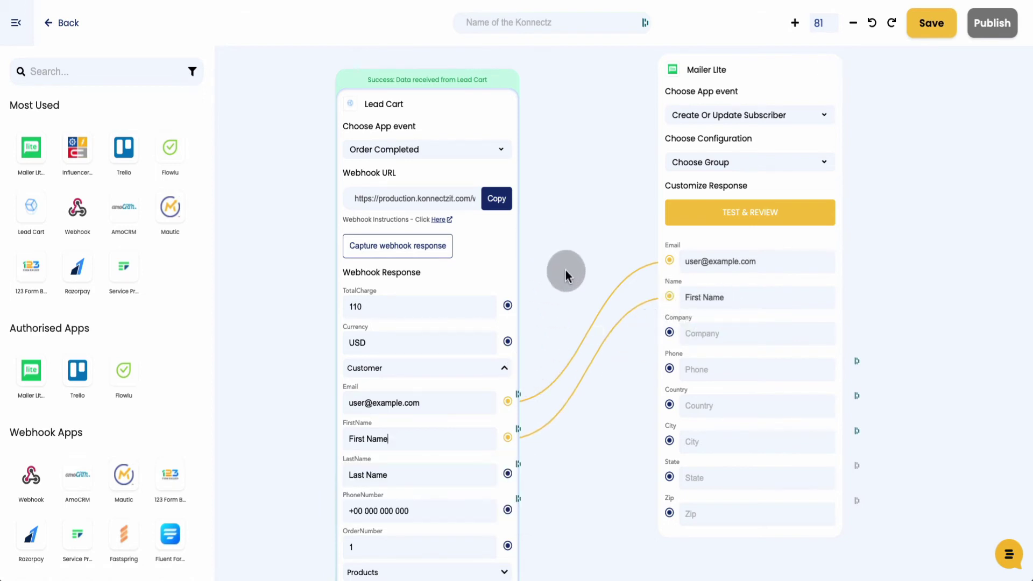
pyautogui.scroll(-3, 566, 270)
pyautogui.scroll(2, 565, 270)
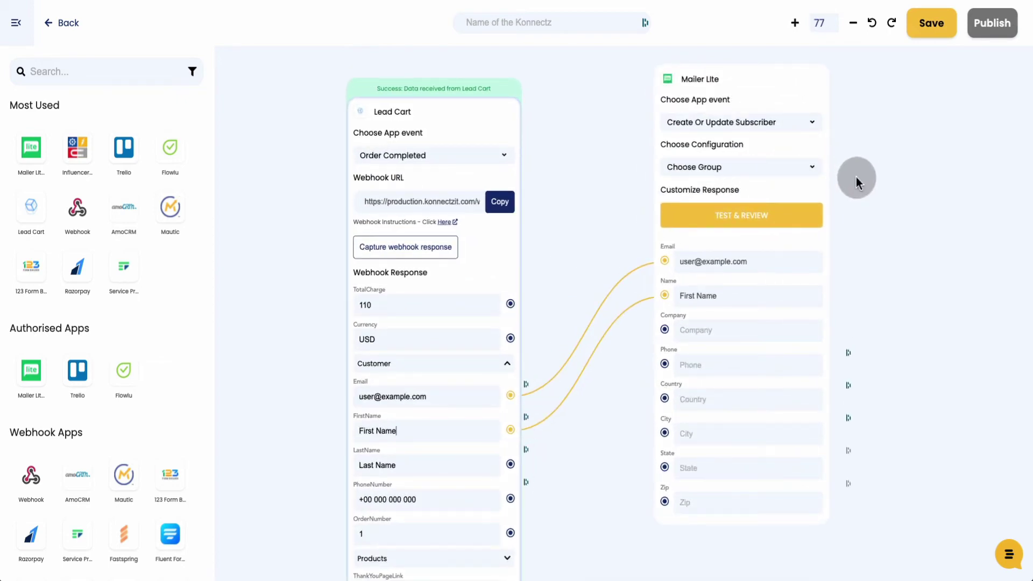
pyautogui.scroll(-5, 856, 176)
pyautogui.scroll(3, 856, 176)
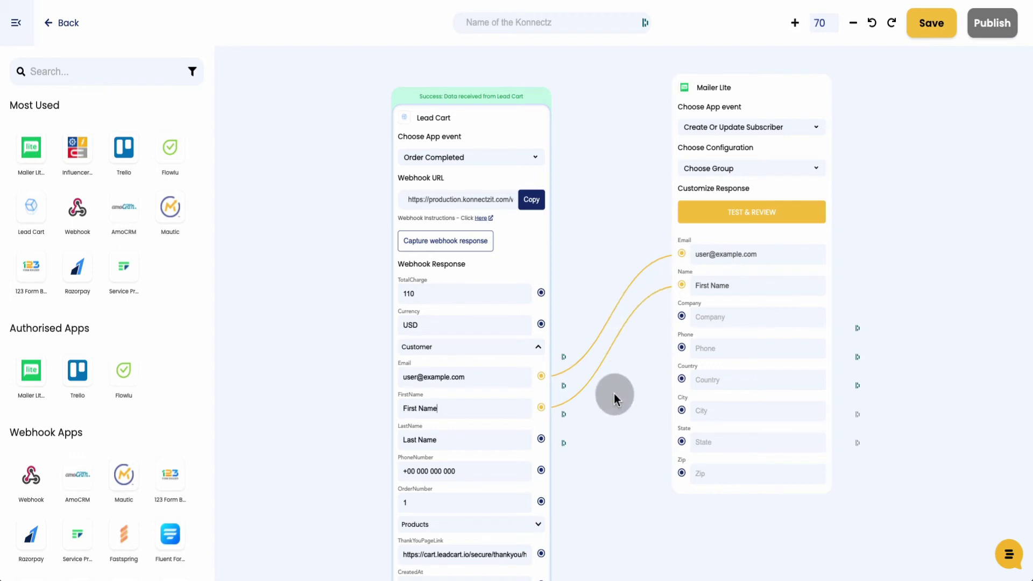
pyautogui.scroll(-4, 614, 393)
pyautogui.scroll(5, 614, 392)
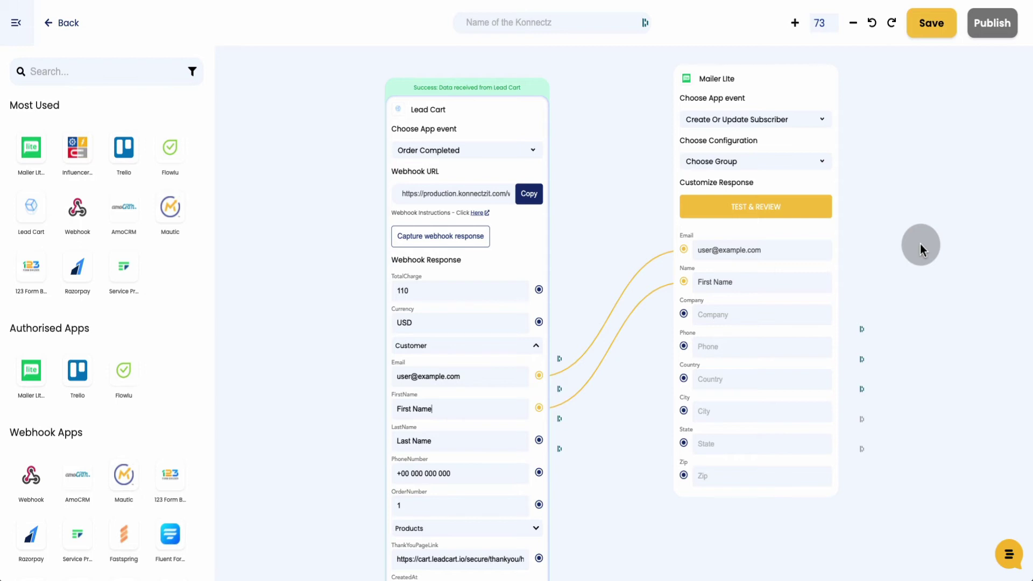
# Save the Konnectz and activate the Lead Cart automation in the list of Konnectz.
pyautogui.click(921, 28)
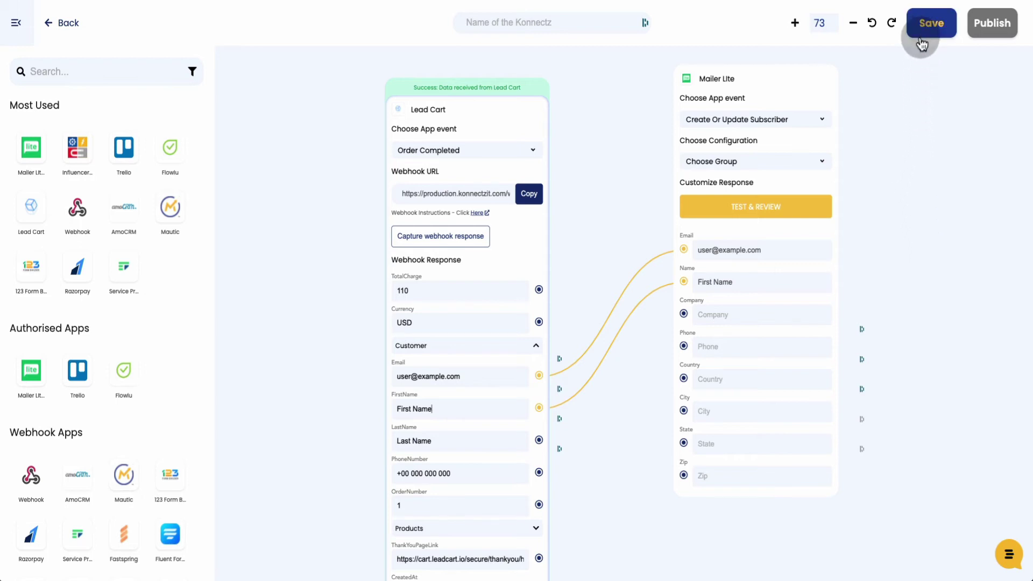
pyautogui.click(924, 30)
pyautogui.click(516, 308)
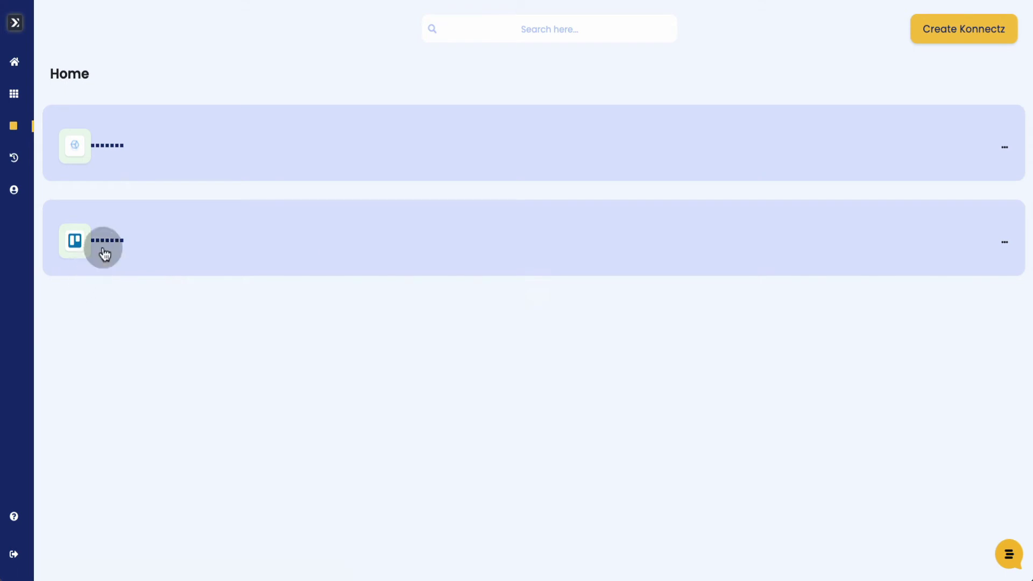
pyautogui.click(73, 149)
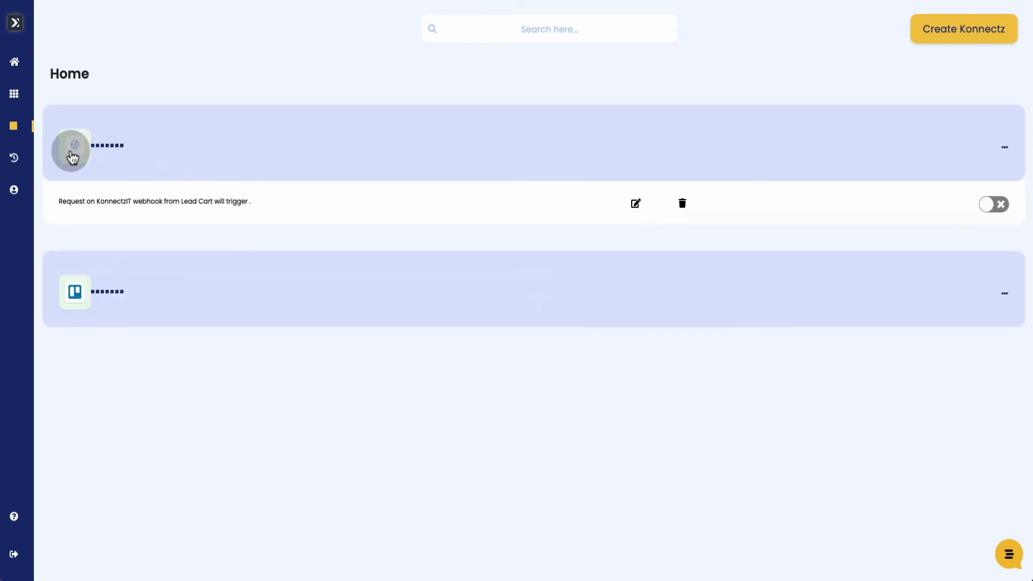
pyautogui.click(991, 210)
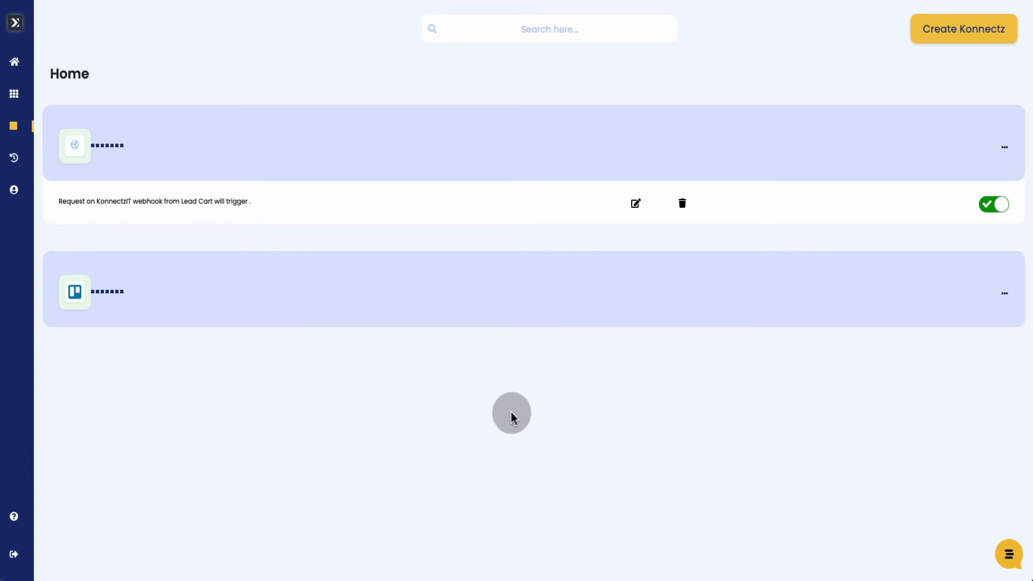
# Switch to KonnectzIT's AppSumo deal page and review its product description and app library section.
pyautogui.moveTo(23, 64)
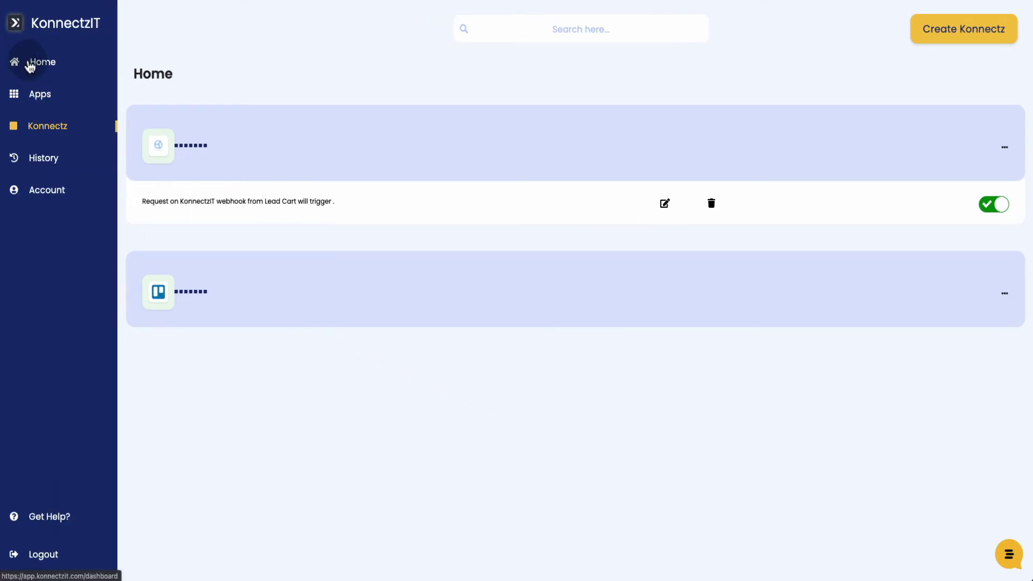
pyautogui.click(78, 73)
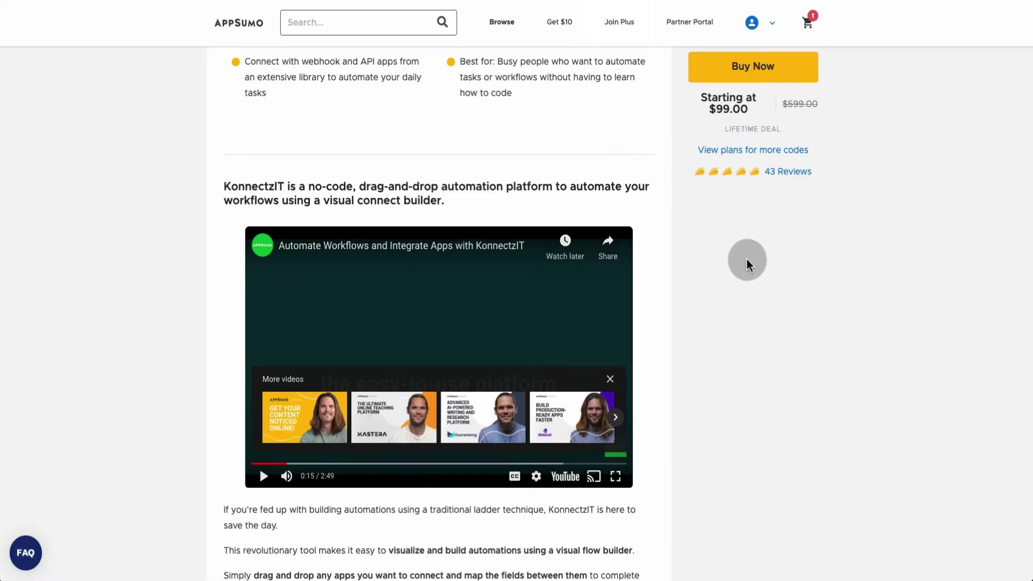
pyautogui.scroll(-15, 747, 260)
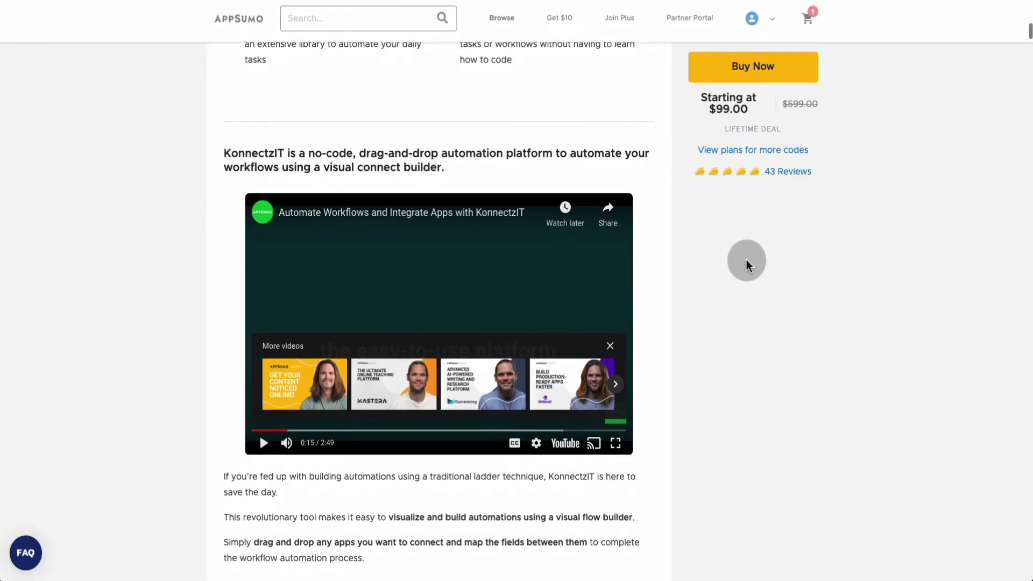
pyautogui.scroll(-20, 746, 261)
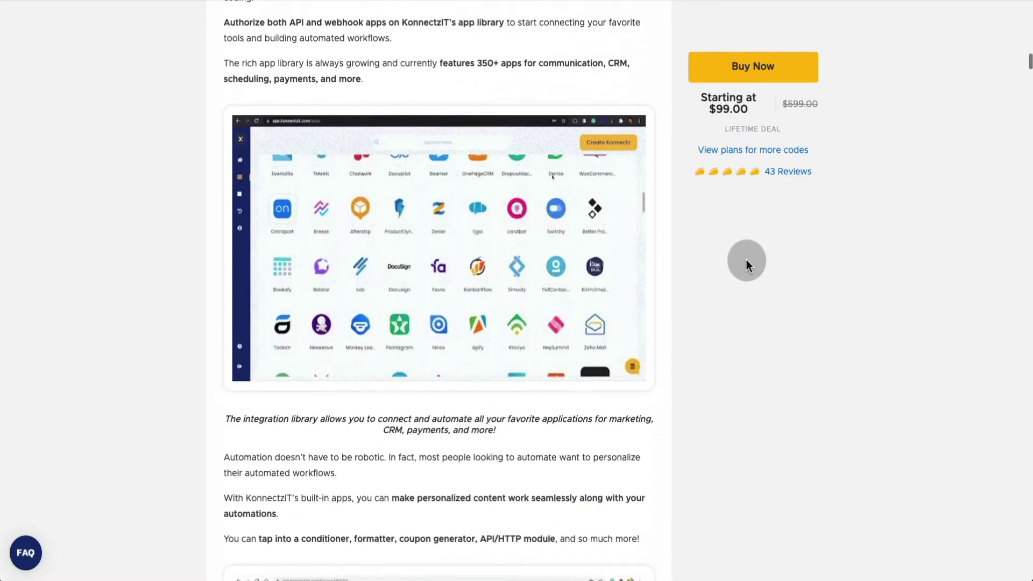
pyautogui.scroll(1, 746, 260)
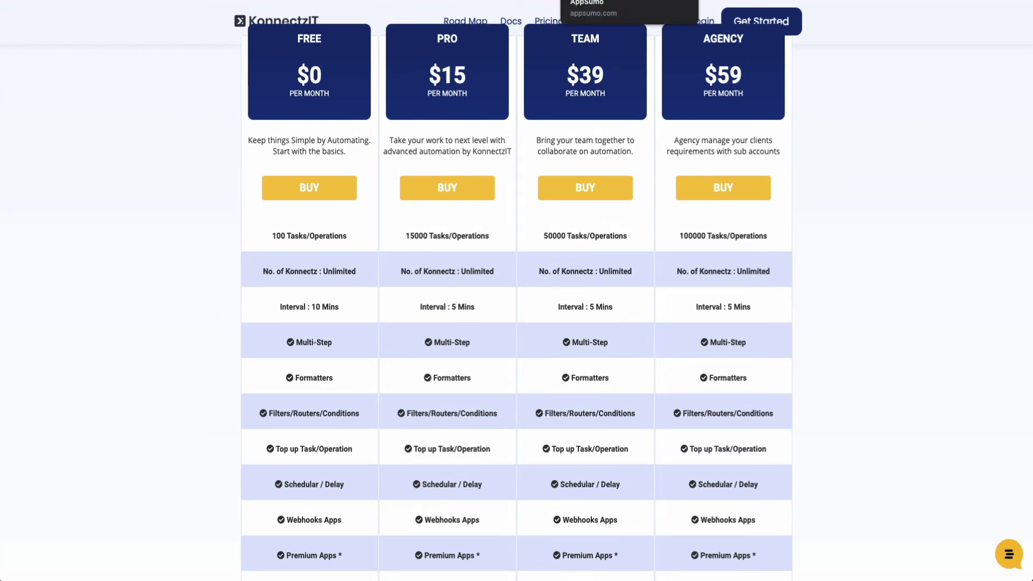
# Review the AppSumo deal's plans and features, choosing 10 Codes for the Multiple plan to compare the offers.
pyautogui.click(629, 1)
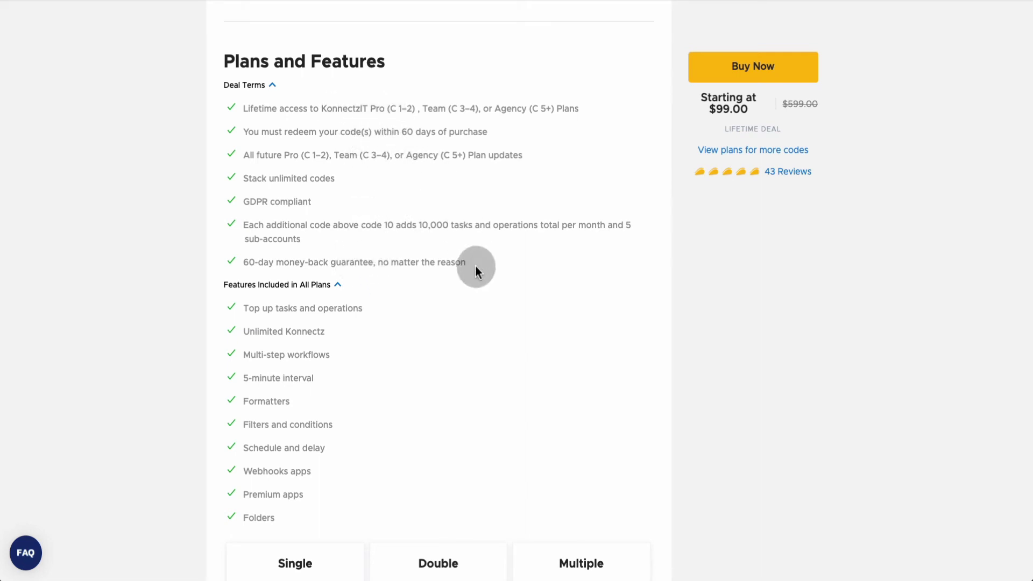
pyautogui.scroll(-6, 476, 268)
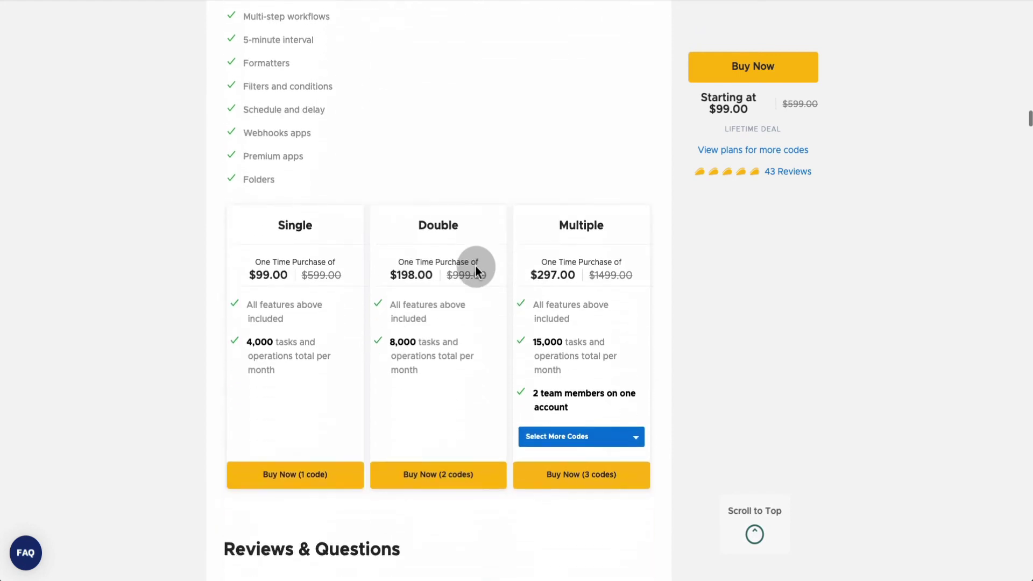
pyautogui.click(579, 431)
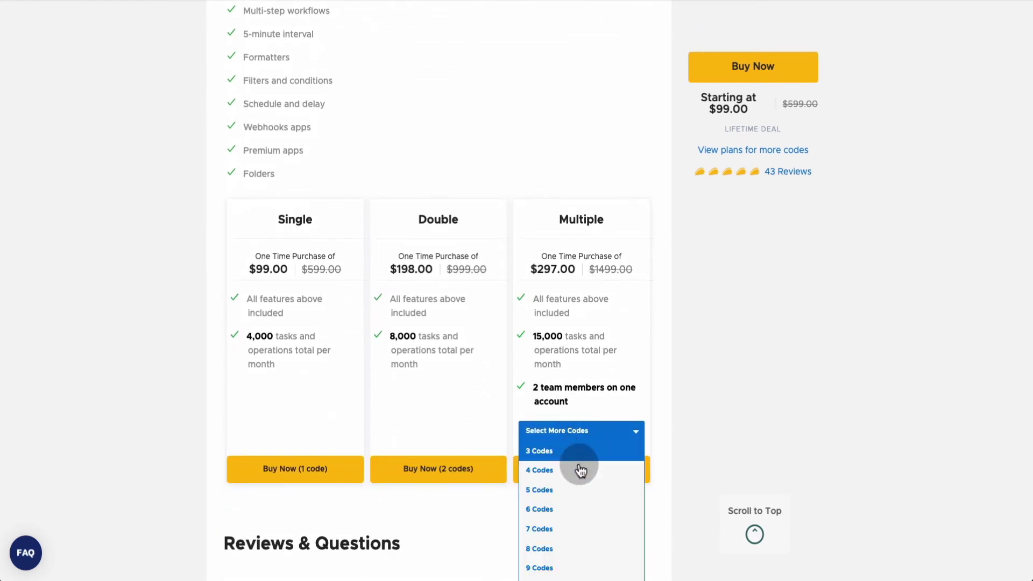
pyautogui.scroll(-1, 580, 548)
pyautogui.click(579, 544)
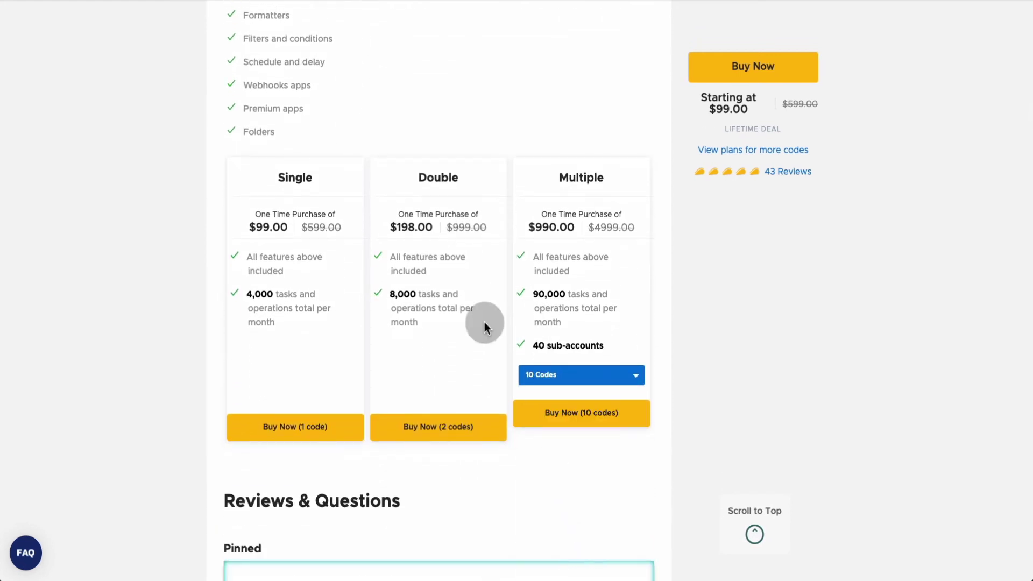
pyautogui.scroll(3, 406, 155)
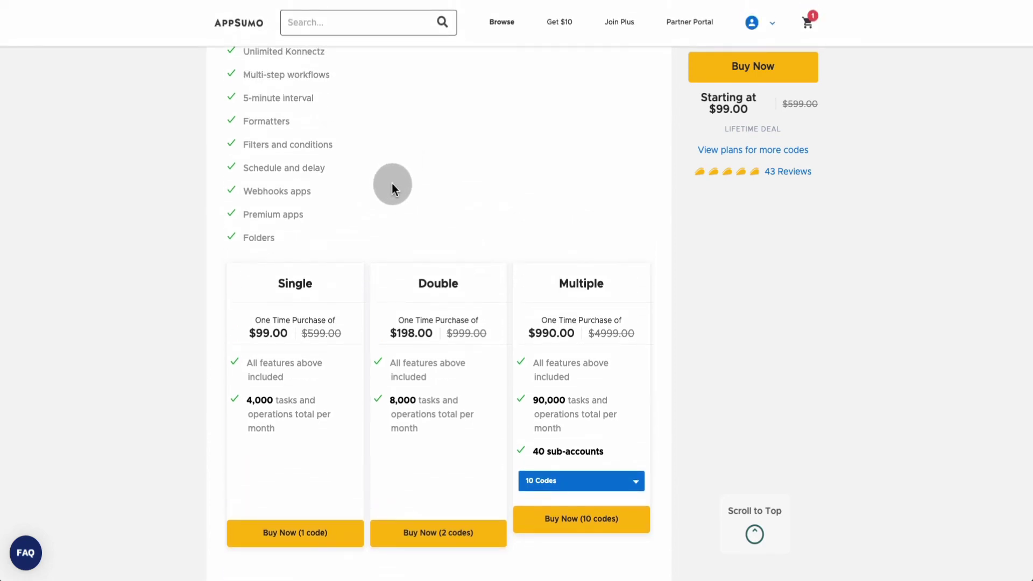
pyautogui.scroll(3, 392, 186)
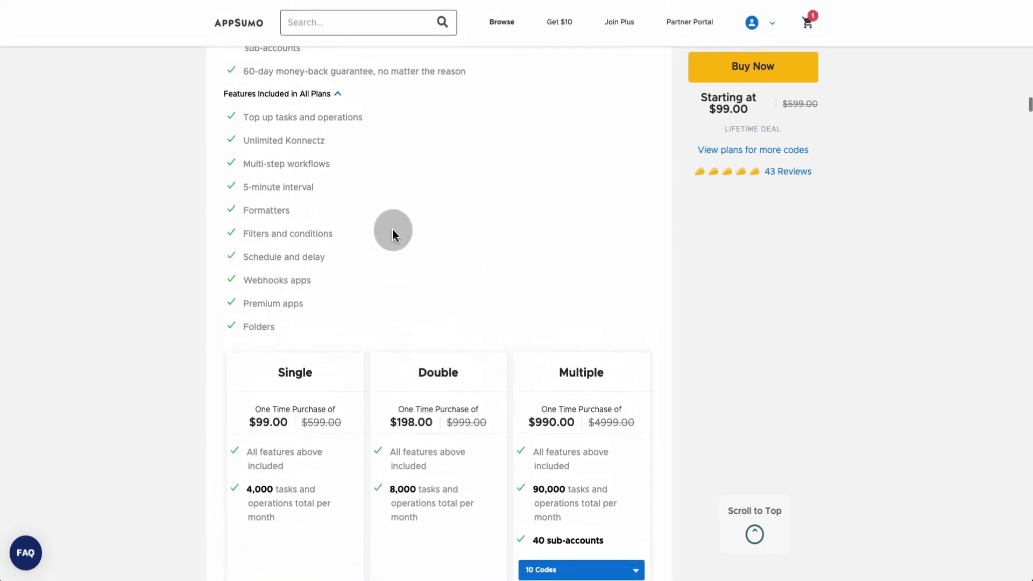
pyautogui.scroll(1, 392, 229)
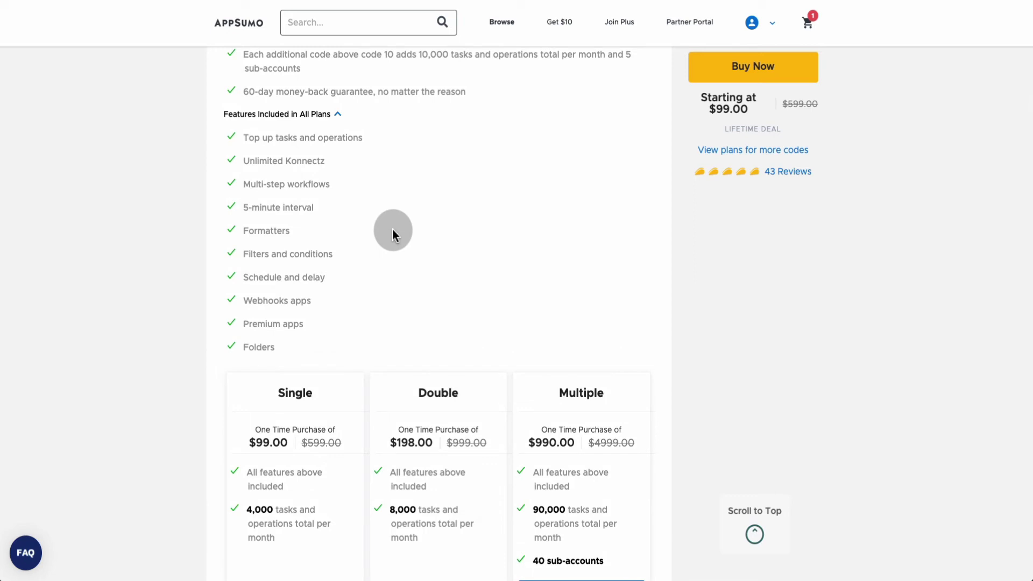
# Switch to KonnectzIT's own pricing page and compare the Free, Pro, Team and Agency plans and their features.
pyautogui.scroll(1, 392, 229)
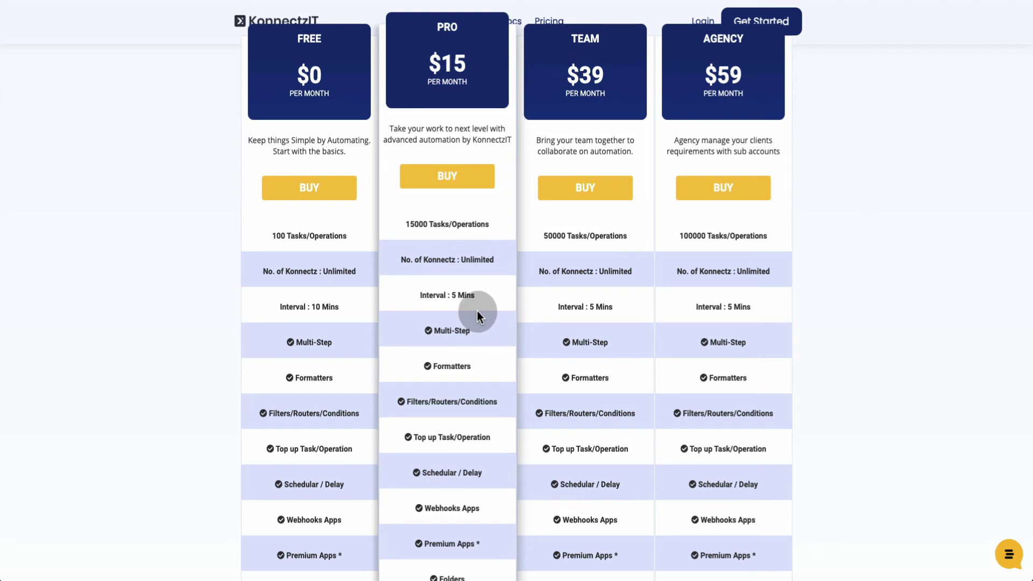
pyautogui.scroll(-1, 476, 311)
pyautogui.scroll(-2, 472, 320)
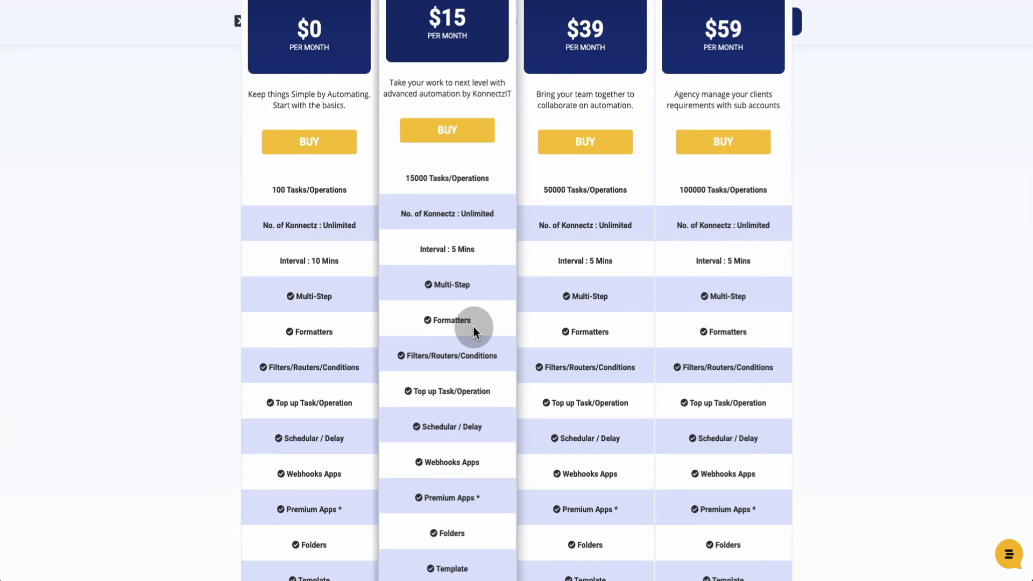
pyautogui.scroll(-2, 473, 327)
pyautogui.scroll(-2, 470, 334)
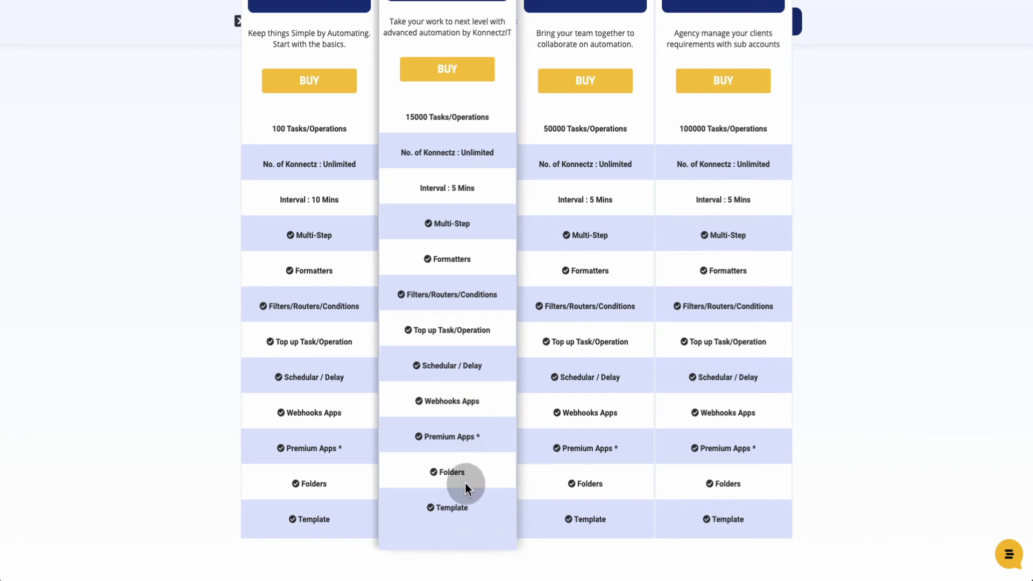
pyautogui.scroll(3, 464, 494)
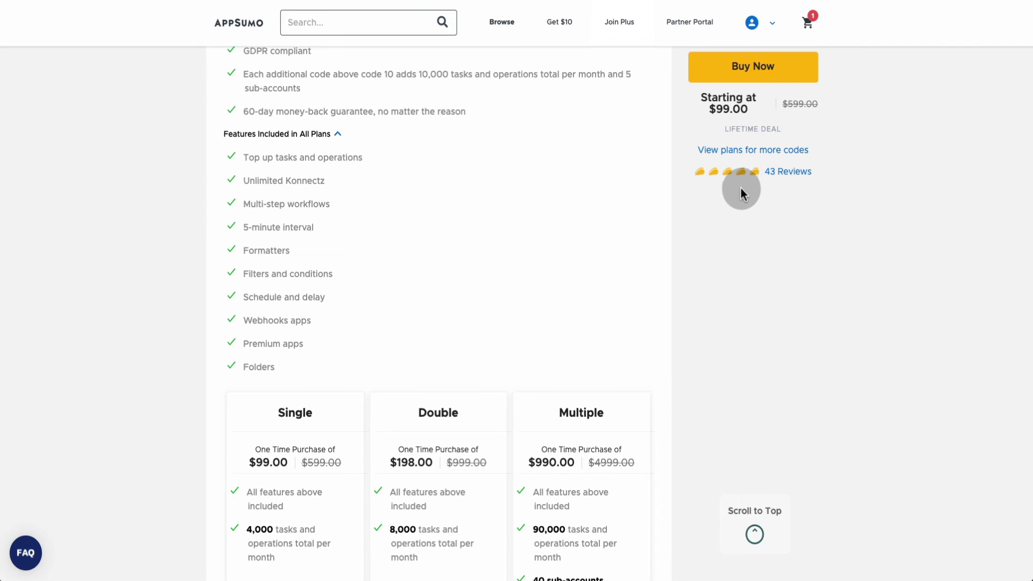
# Return to the AppSumo deal and compare the Multiple plan's offers for 3, 4 and 5 Codes, ending with 5 Codes.
pyautogui.scroll(-2, 508, 216)
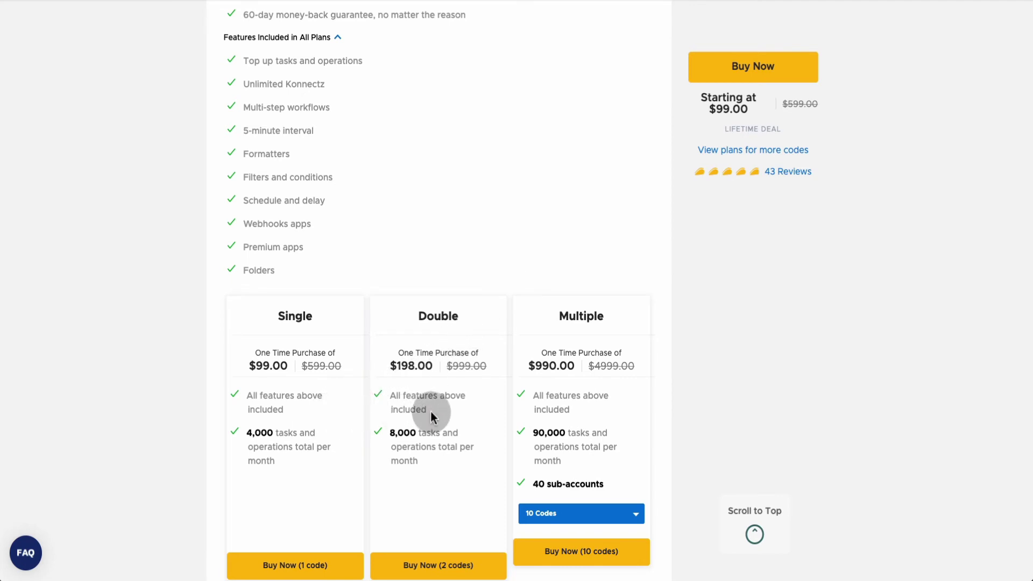
pyautogui.scroll(-1, 430, 411)
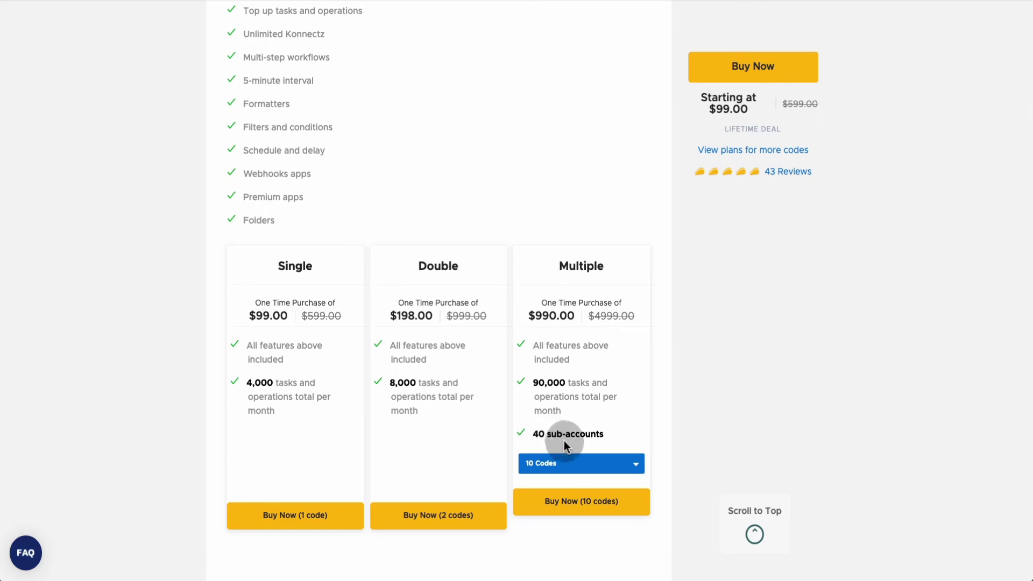
pyautogui.click(623, 464)
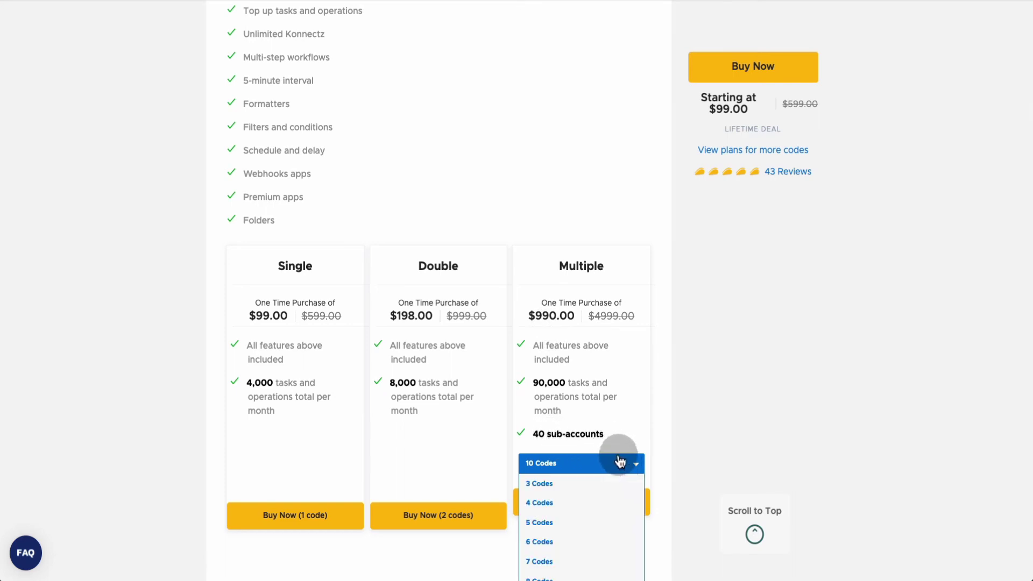
pyautogui.scroll(-1, 597, 417)
pyautogui.click(542, 444)
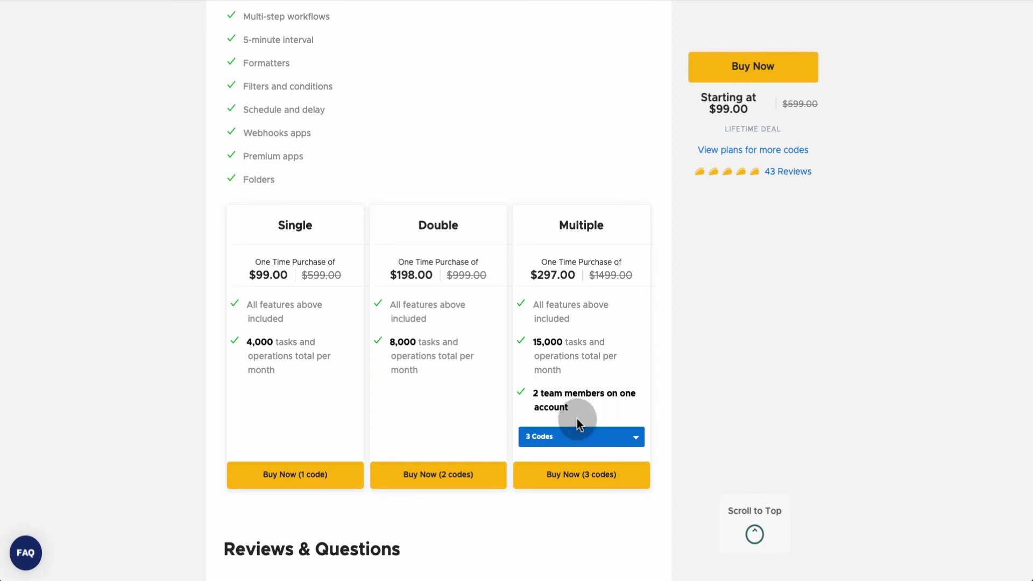
pyautogui.click(572, 436)
pyautogui.click(570, 473)
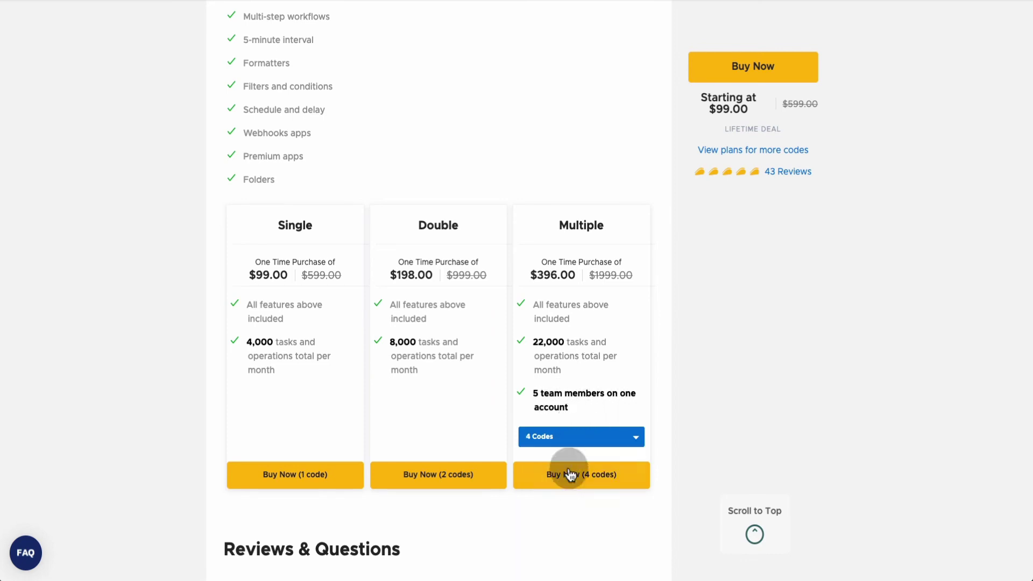
pyautogui.scroll(-1, 608, 378)
pyautogui.click(594, 386)
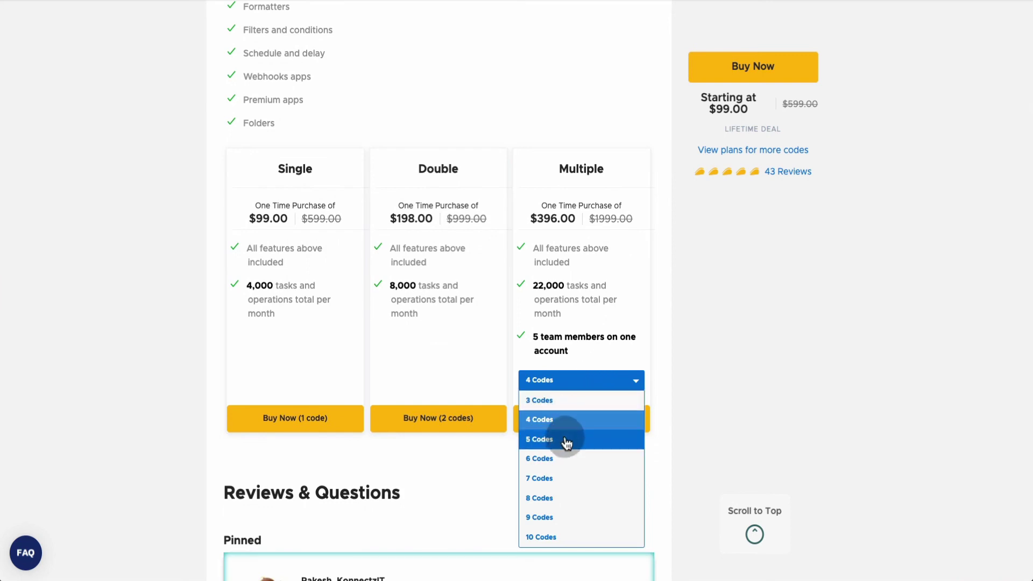
pyautogui.click(565, 438)
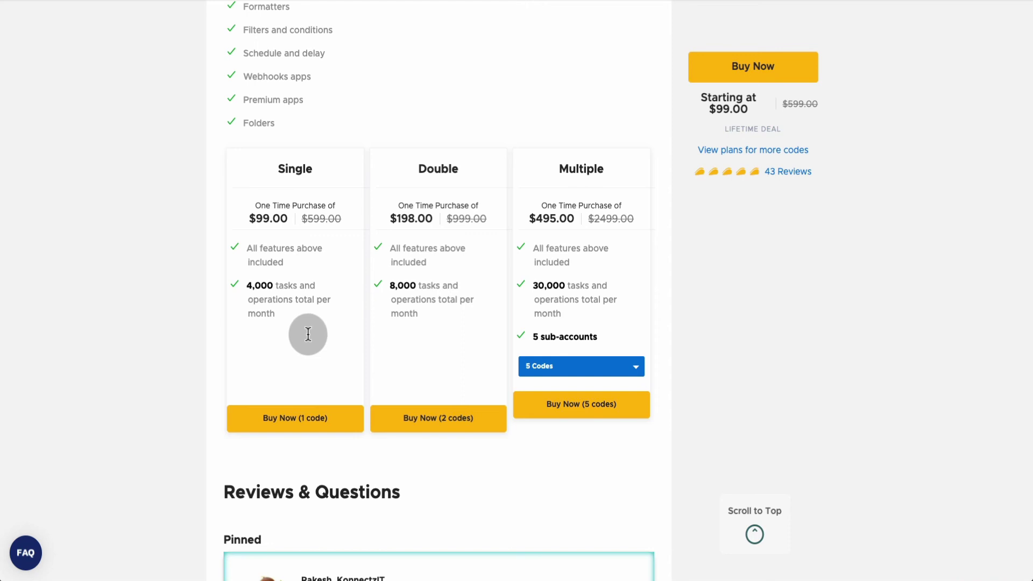
# Review the Single plan's offer and the list of features included in all plans of the AppSumo deal.
pyautogui.scroll(1, 307, 333)
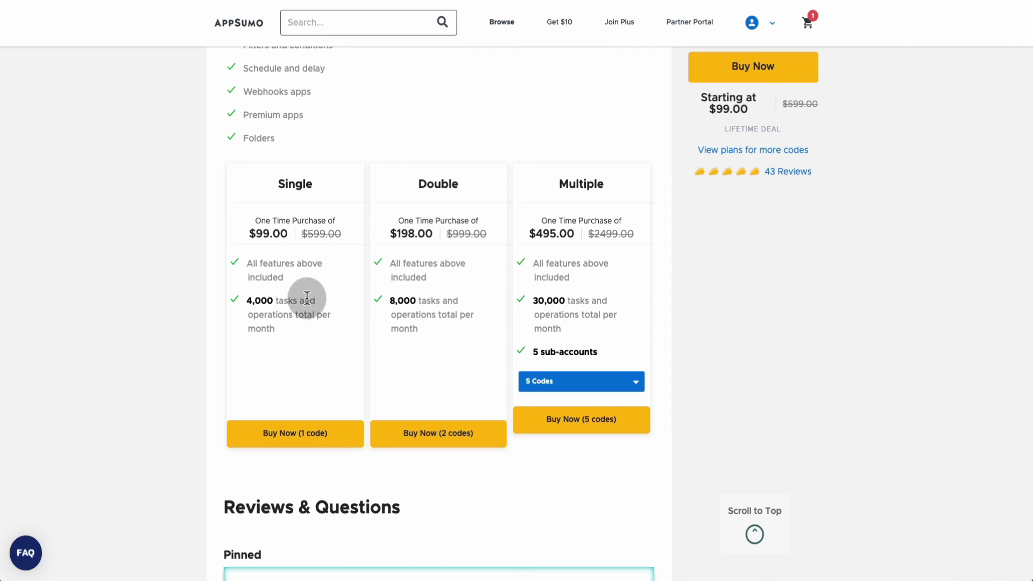
pyautogui.scroll(3, 309, 296)
pyautogui.scroll(1, 323, 296)
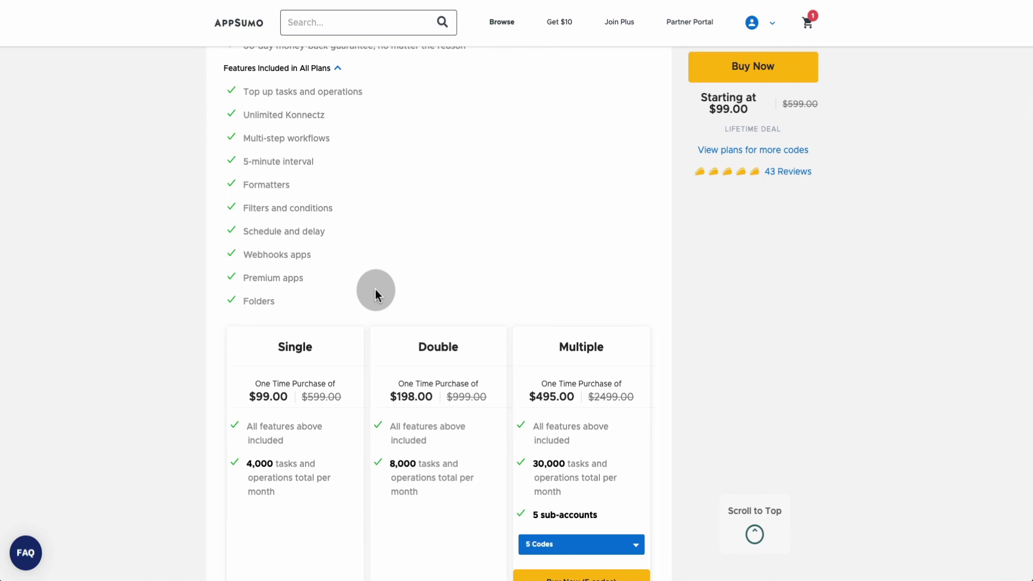
pyautogui.scroll(2, 392, 288)
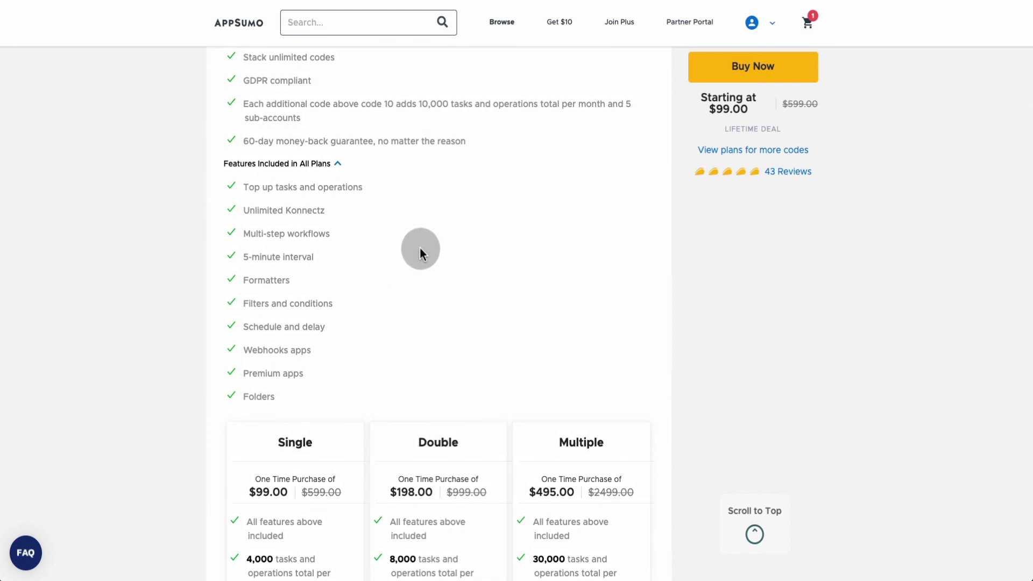
pyautogui.scroll(1, 420, 247)
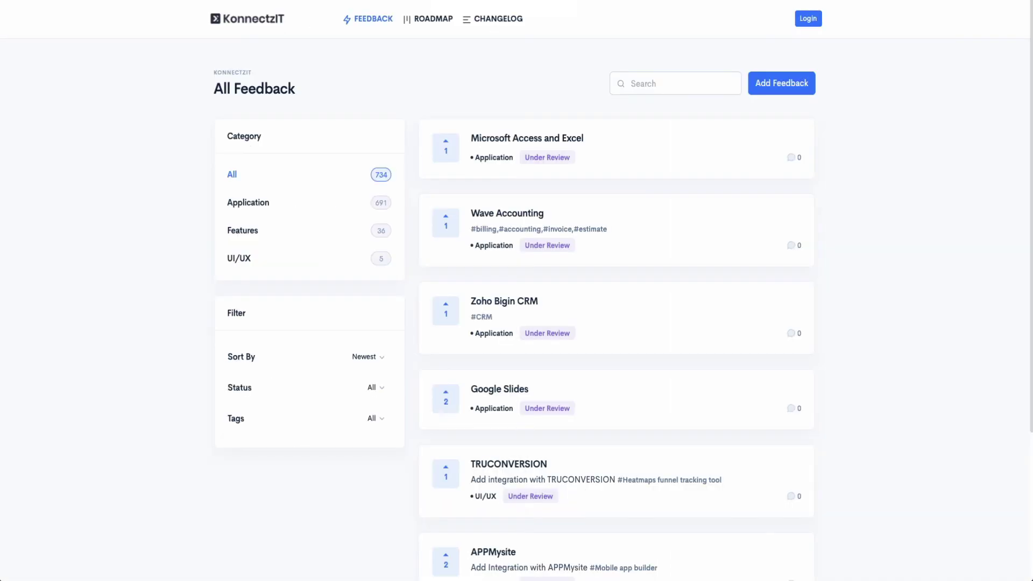
# Switch to KonnectzIT's feedback board and review the requests in the Application category.
pyautogui.scroll(-1, 681, 243)
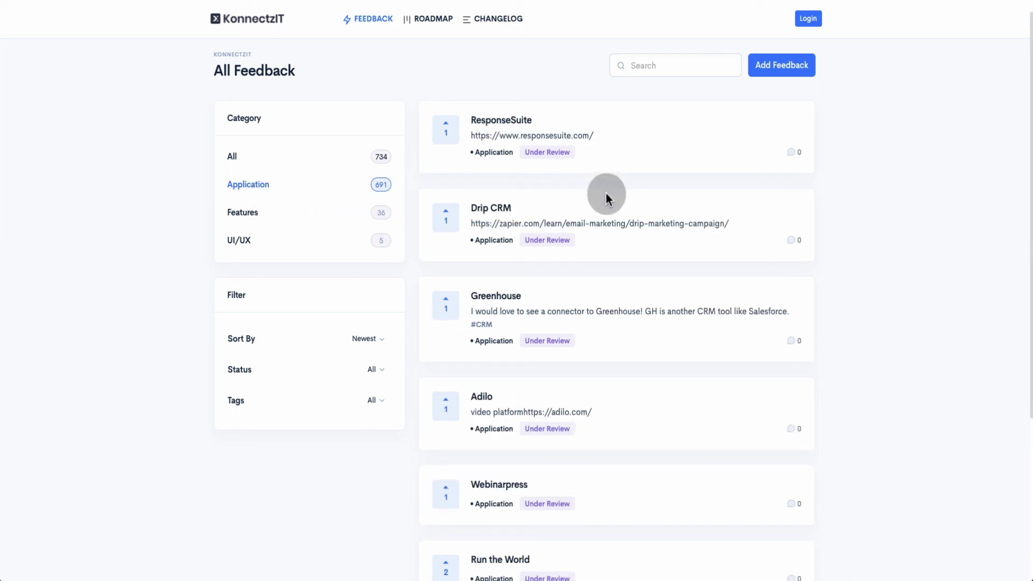
pyautogui.scroll(-1, 612, 255)
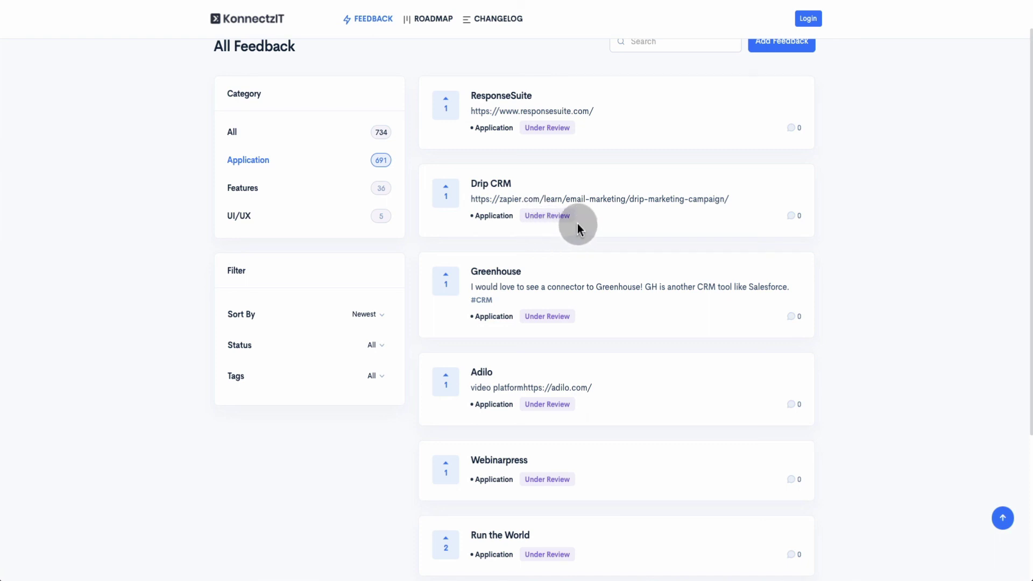
pyautogui.scroll(-3, 636, 269)
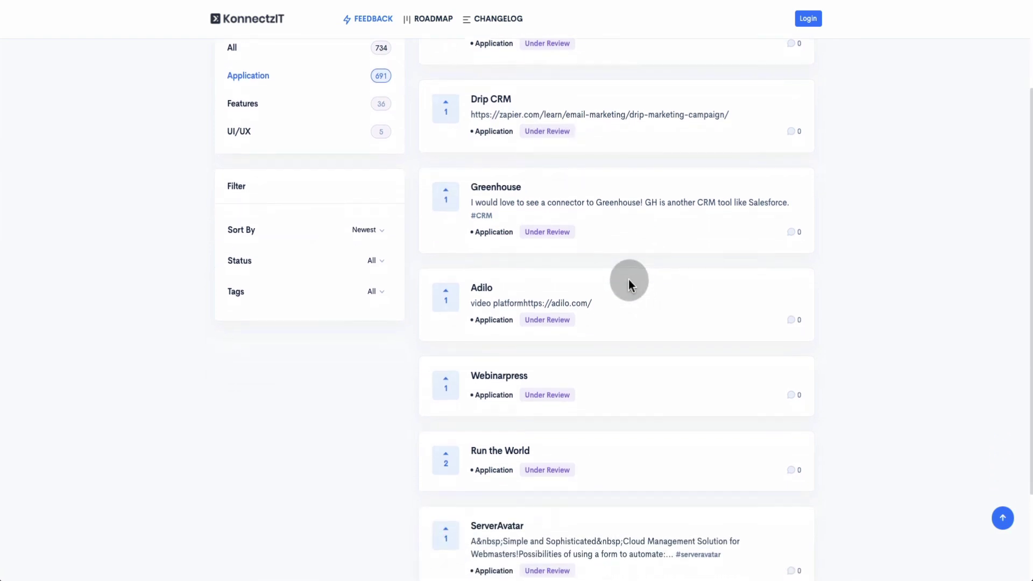
pyautogui.scroll(1, 263, 134)
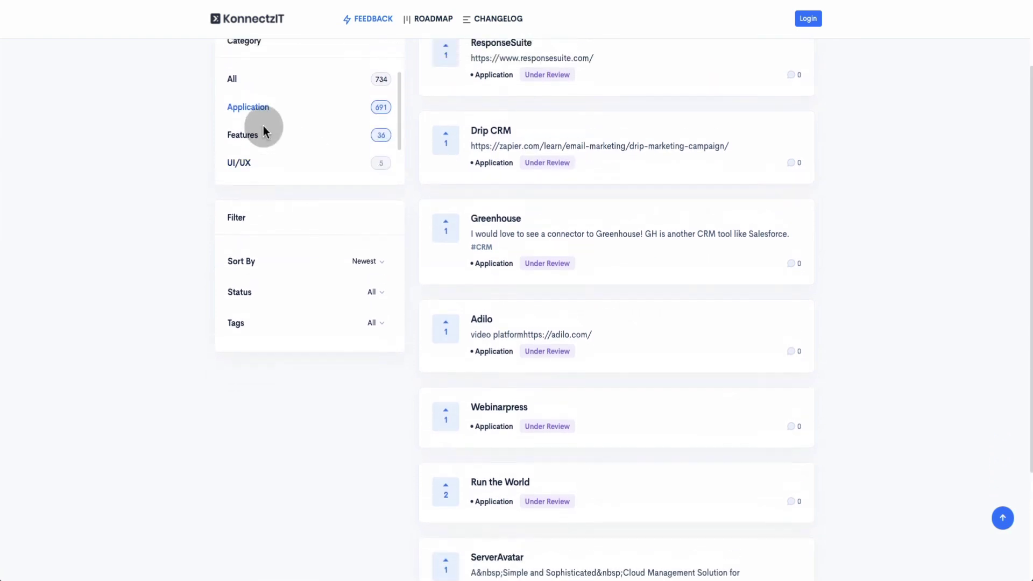
# Show all feedback categories, filter the requests by the status Under Review, and look through the list.
pyautogui.click(243, 84)
pyautogui.scroll(2, 718, 322)
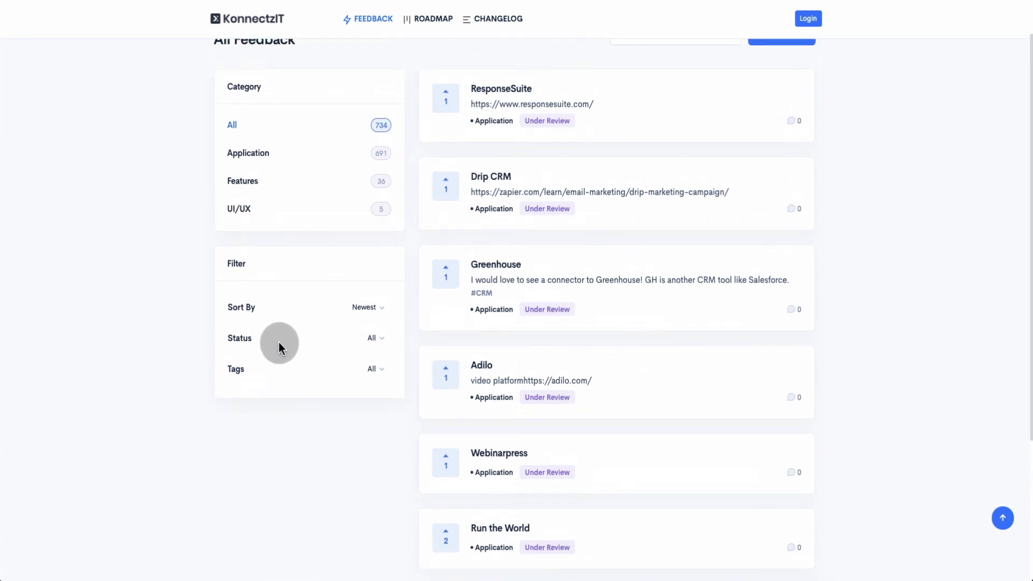
pyautogui.click(373, 339)
pyautogui.click(353, 378)
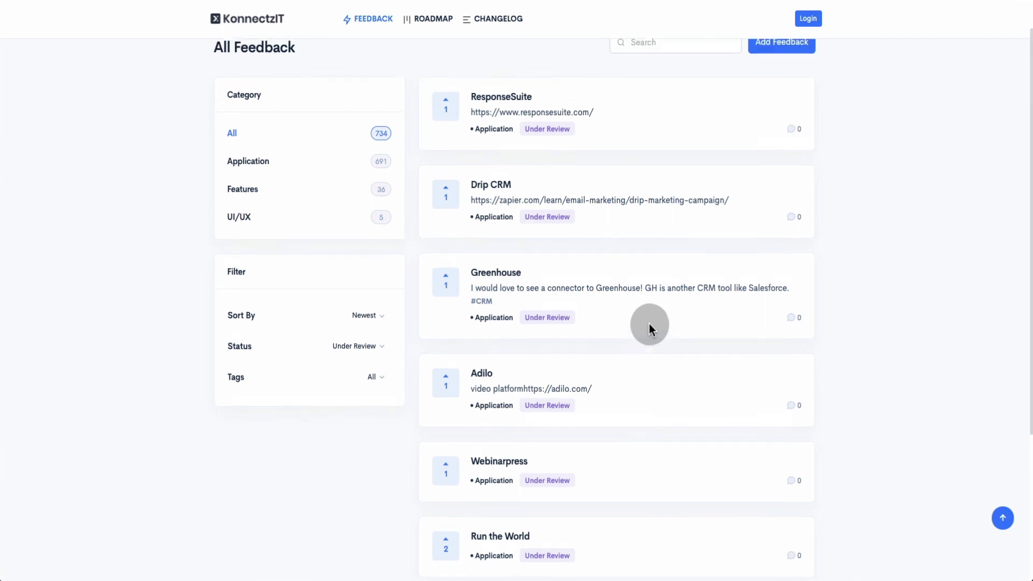
pyautogui.scroll(2, 648, 324)
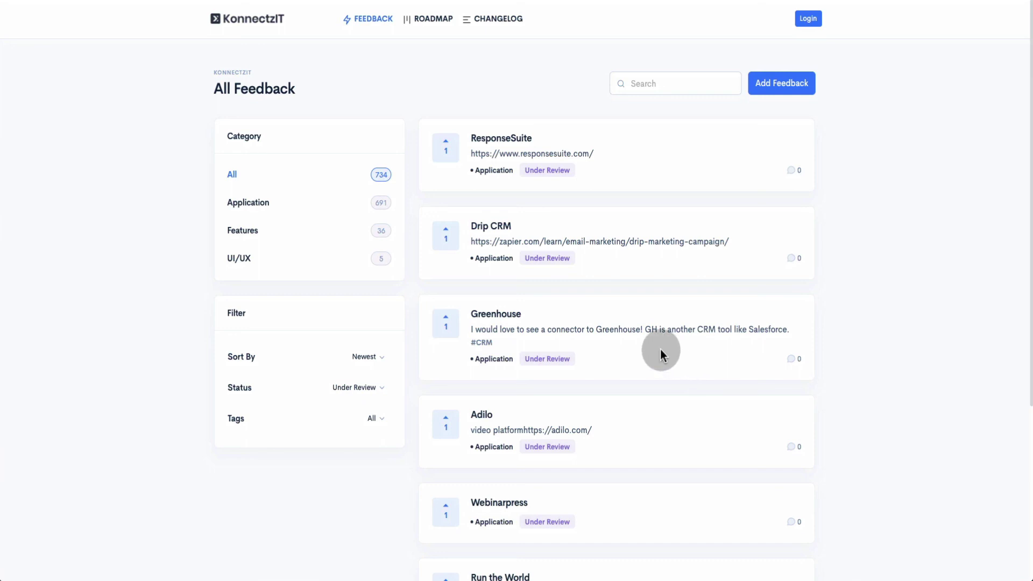
pyautogui.scroll(-2, 677, 348)
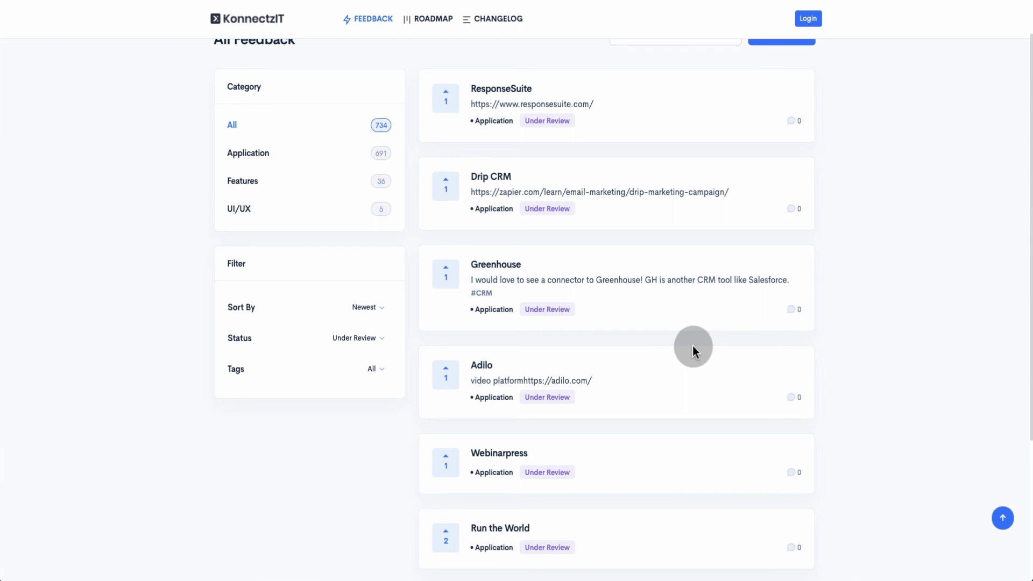
pyautogui.scroll(2, 693, 346)
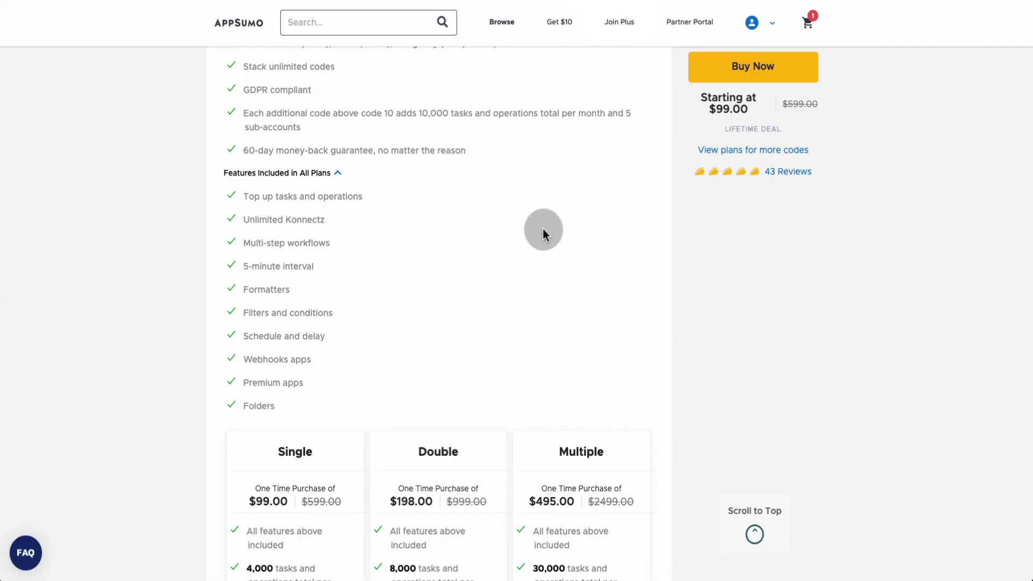
# Switch back to the AppSumo deal page and review the deal terms above the features included in all plans.
pyautogui.scroll(1, 543, 228)
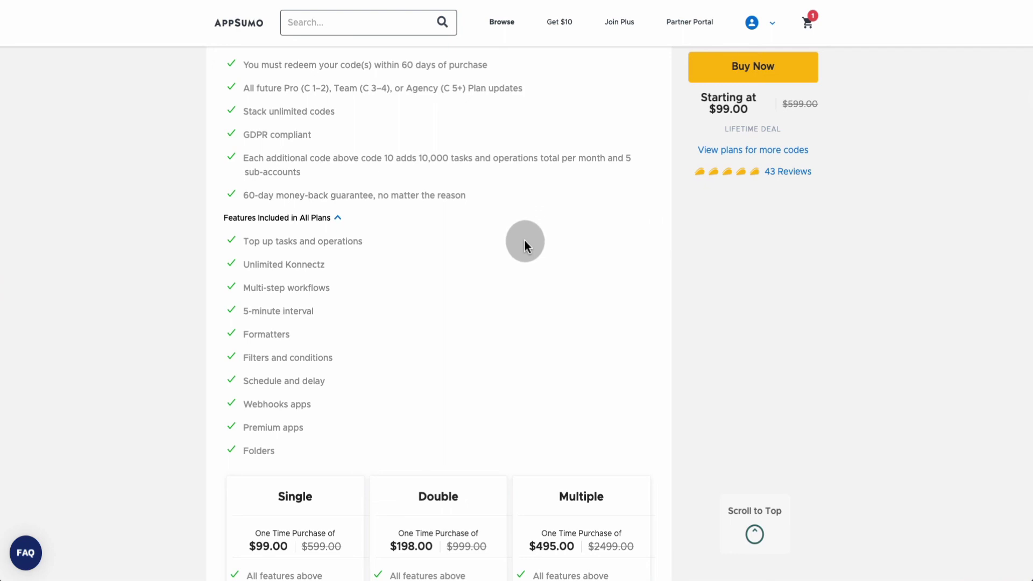
pyautogui.scroll(1, 525, 240)
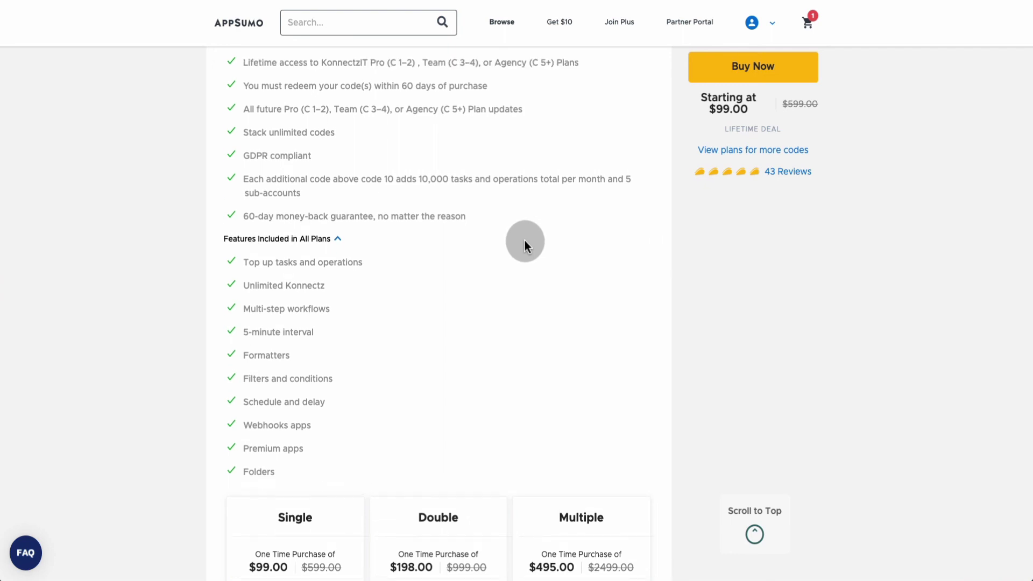